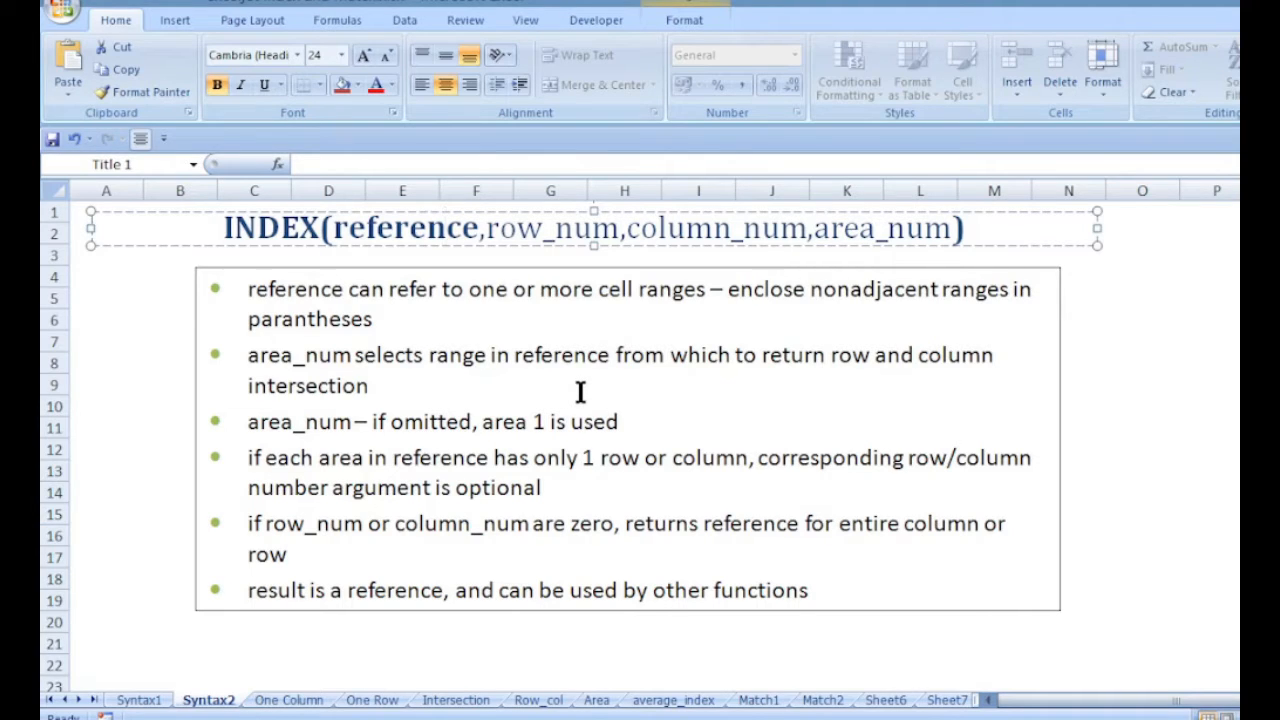
On the One Column sheet, enter =INDEX(B4:B12,G3) in the Name cell G4 to return the planet at the given position
left_click(289, 700)
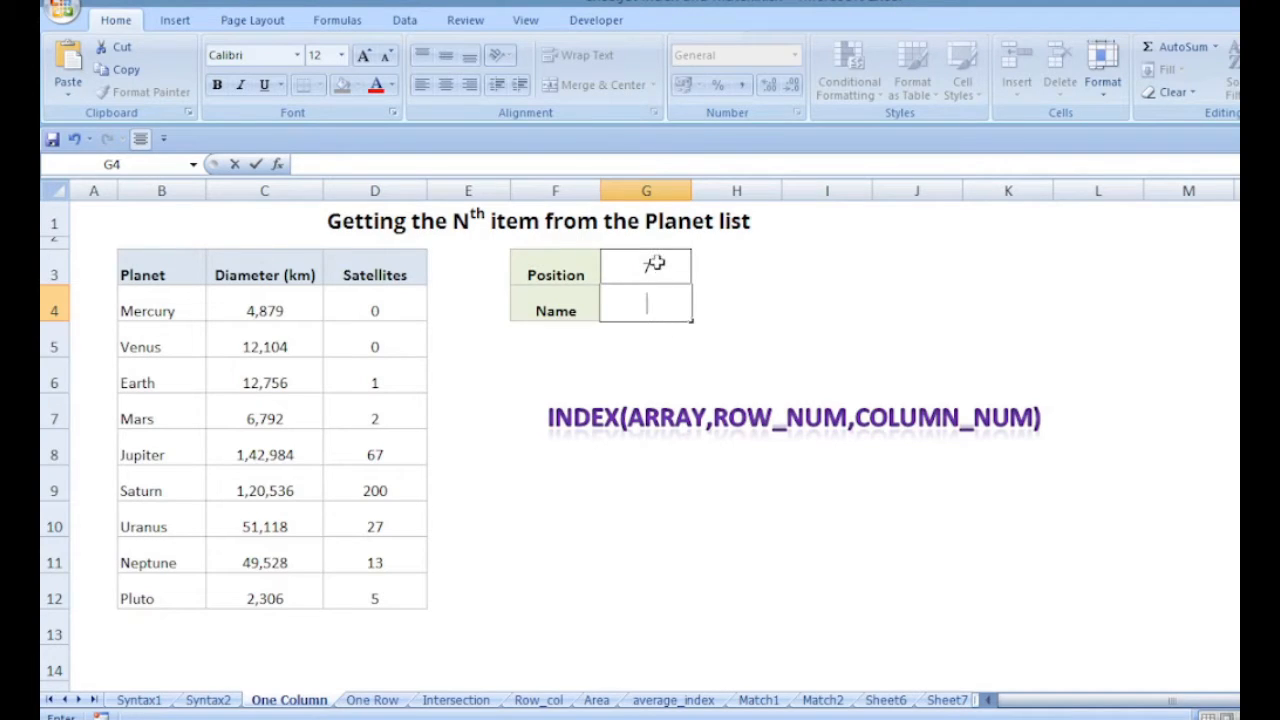
left_click(640, 313)
type("=")
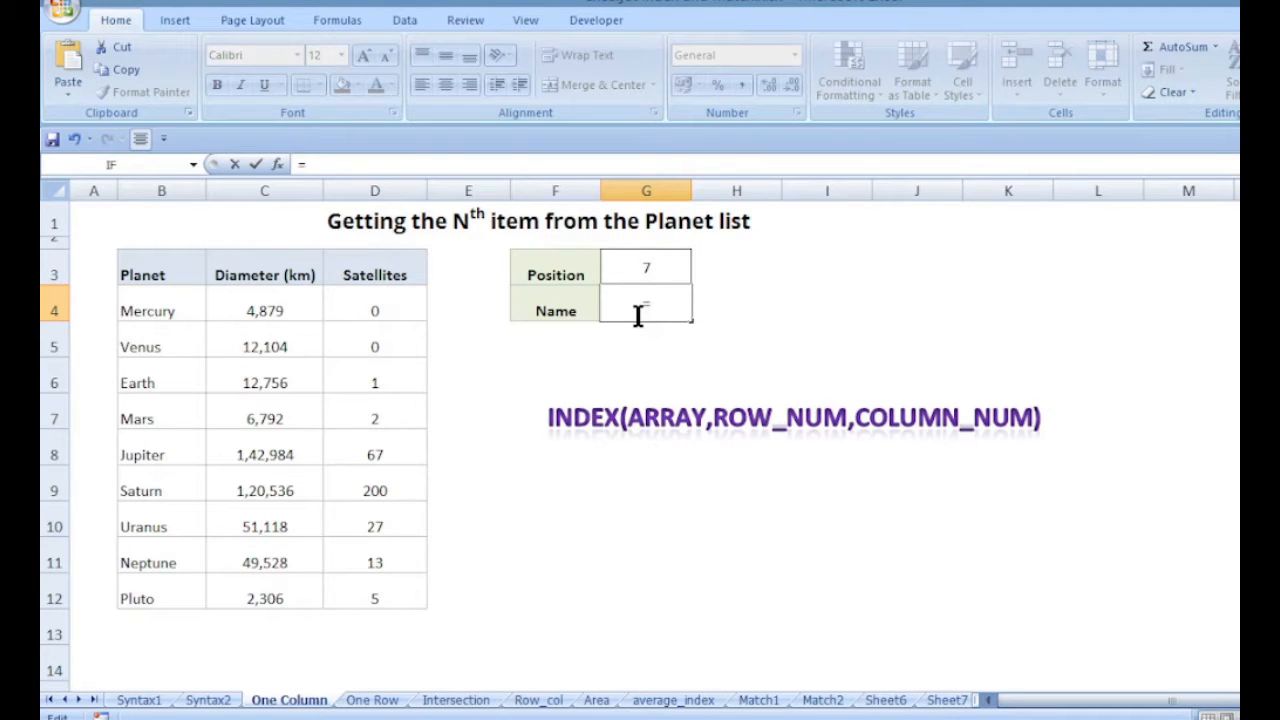
type("index")
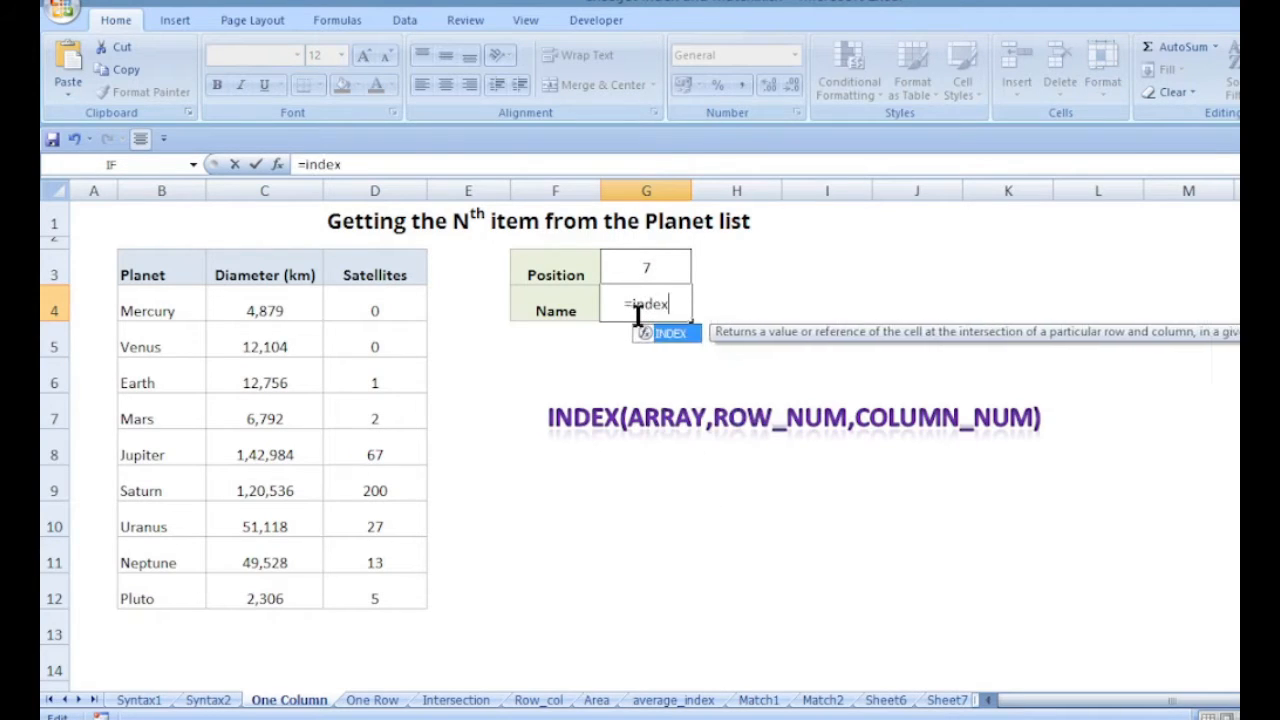
type("(")
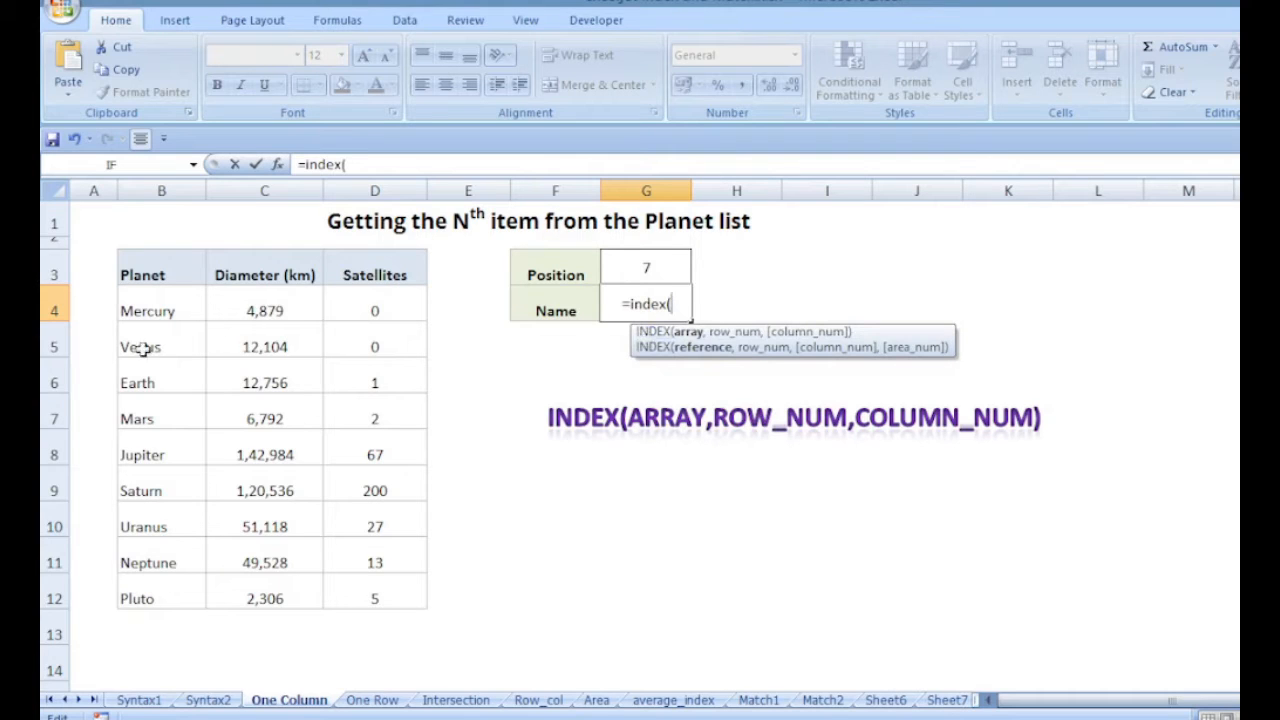
left_click_drag(153, 311, 142, 591)
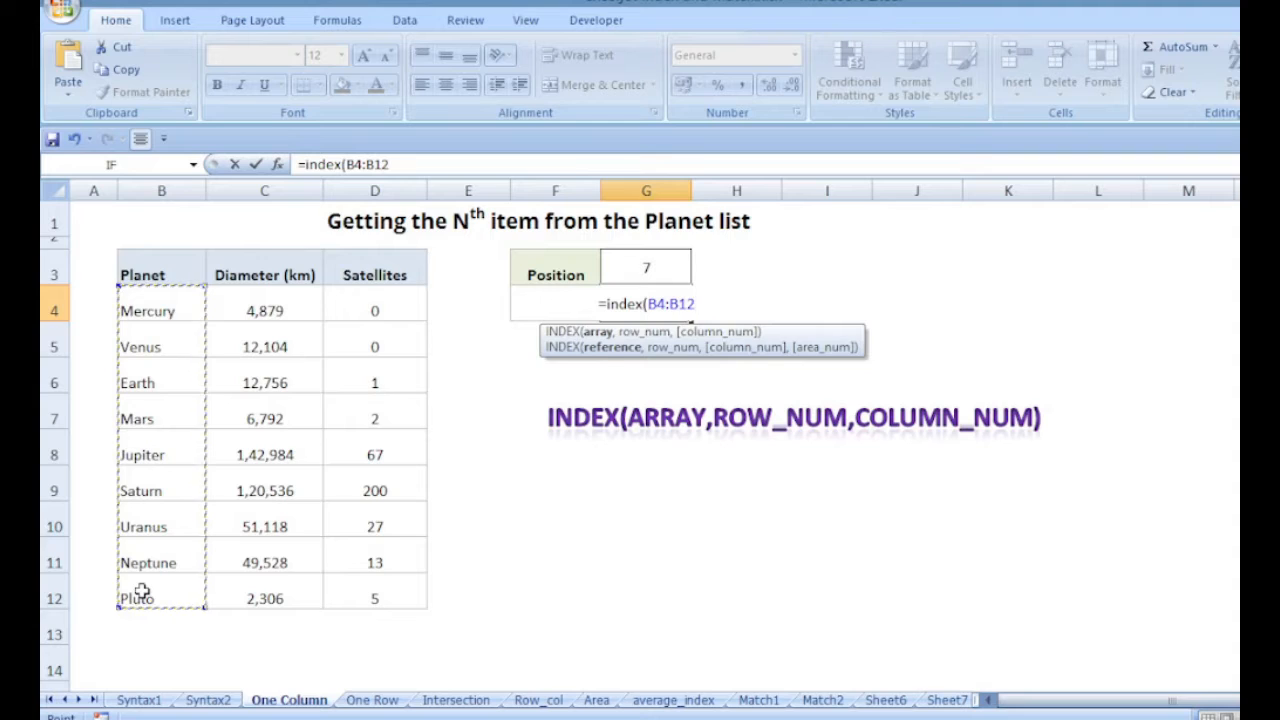
type(",")
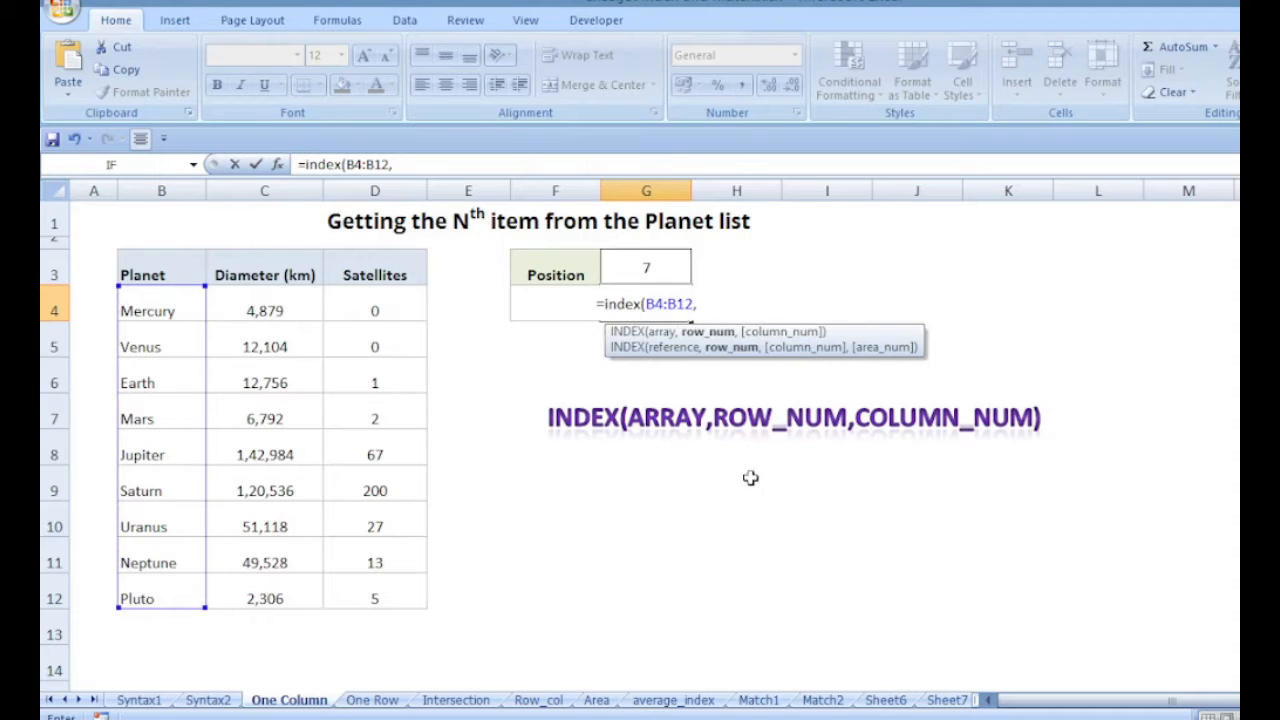
left_click(636, 261)
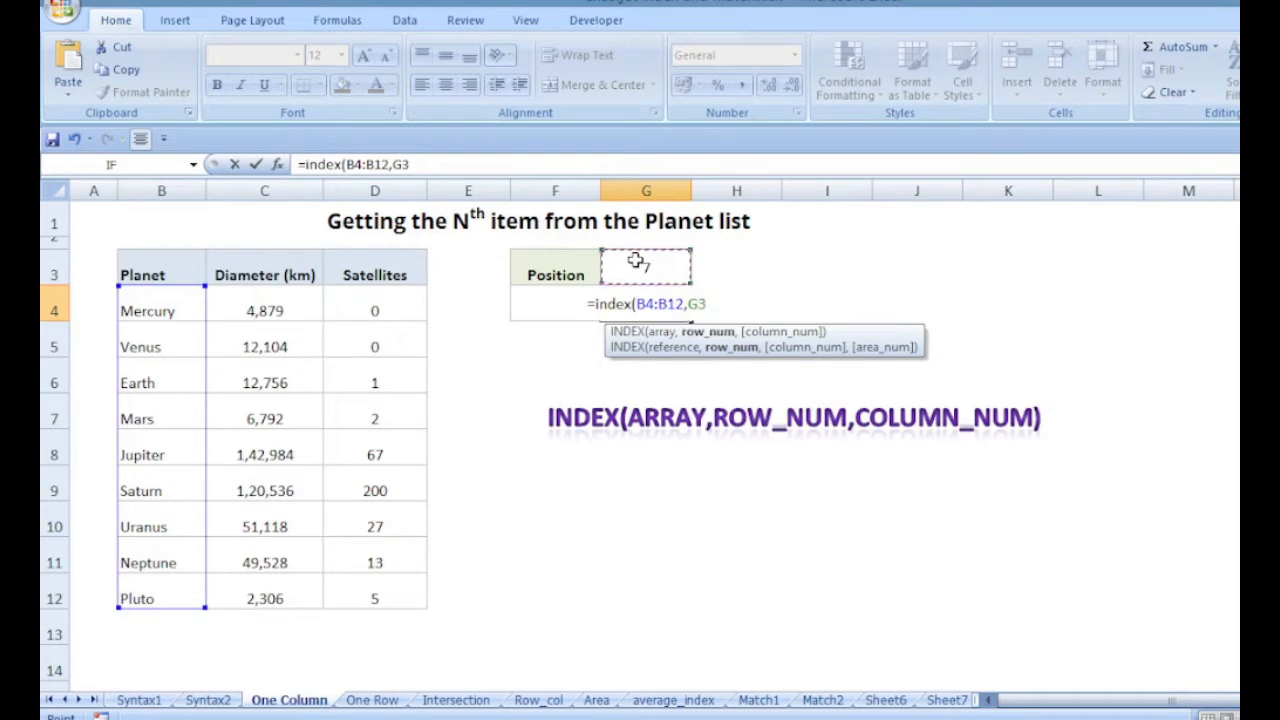
type(")")
key("Return")
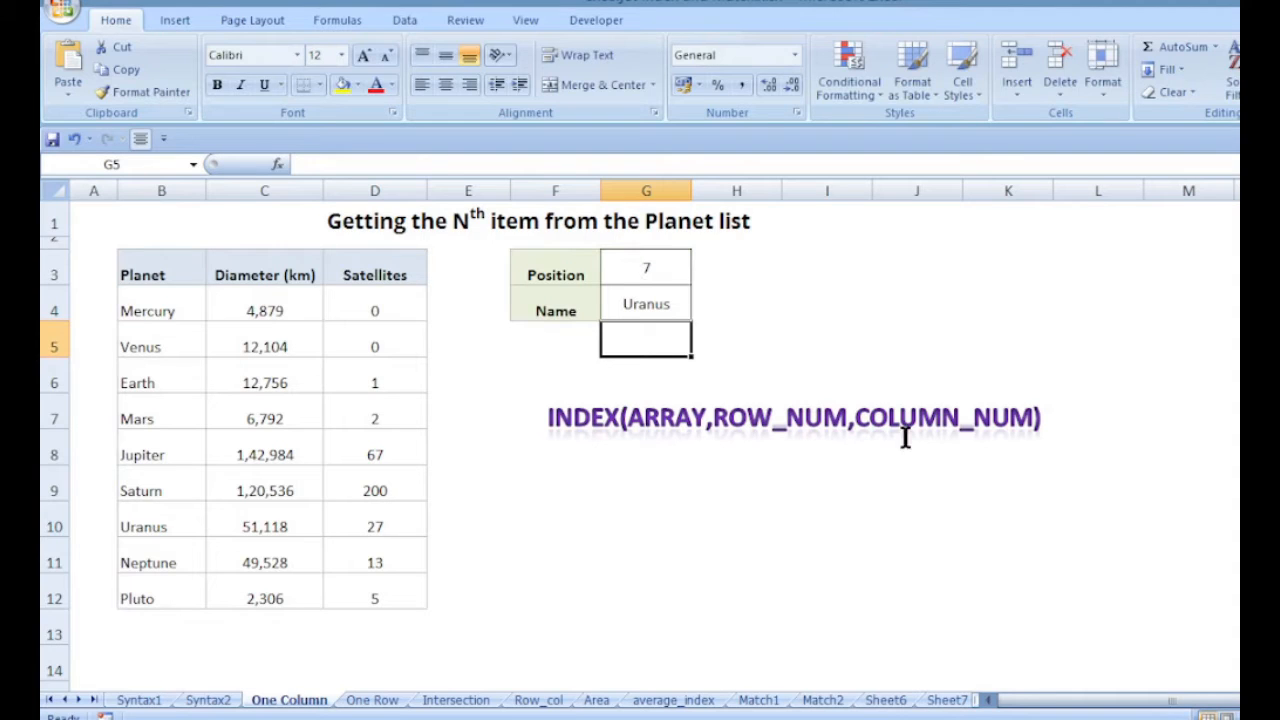
Highlight the COLUMN_NUM argument in the syntax text box and set the Position in G3 to 2
left_click(862, 418)
left_click_drag(862, 418, 1040, 418)
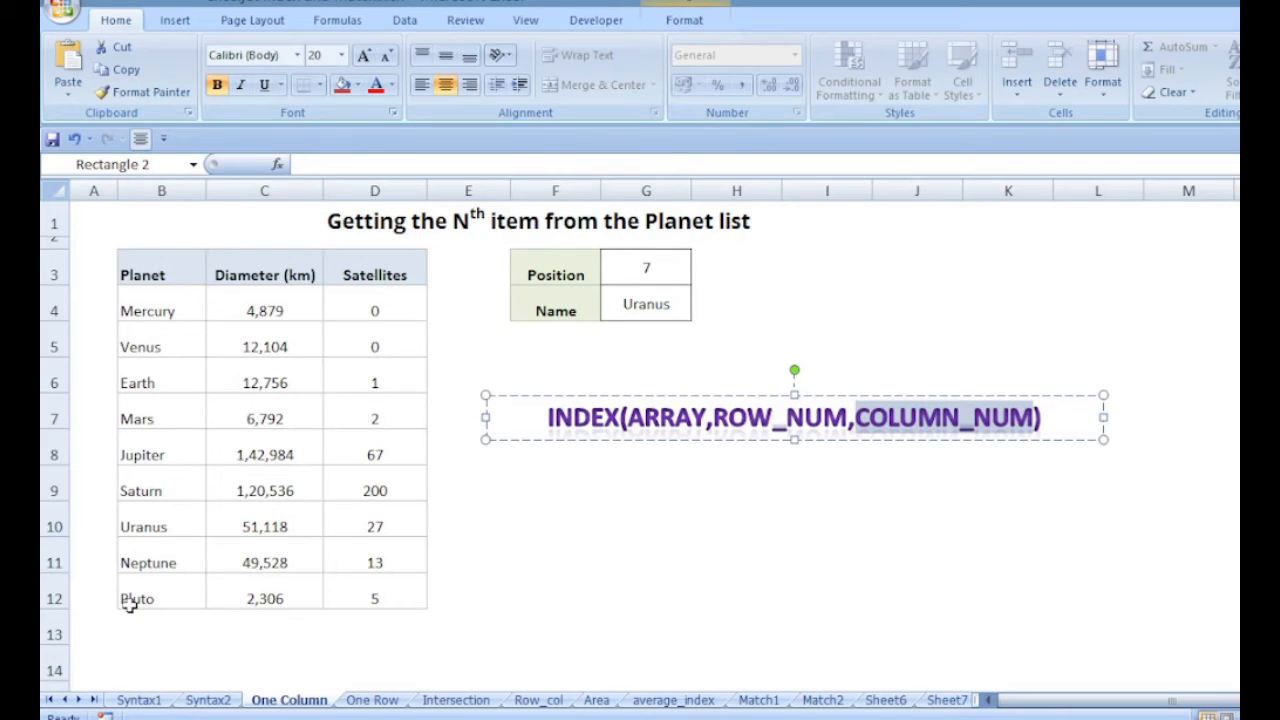
left_click(646, 268)
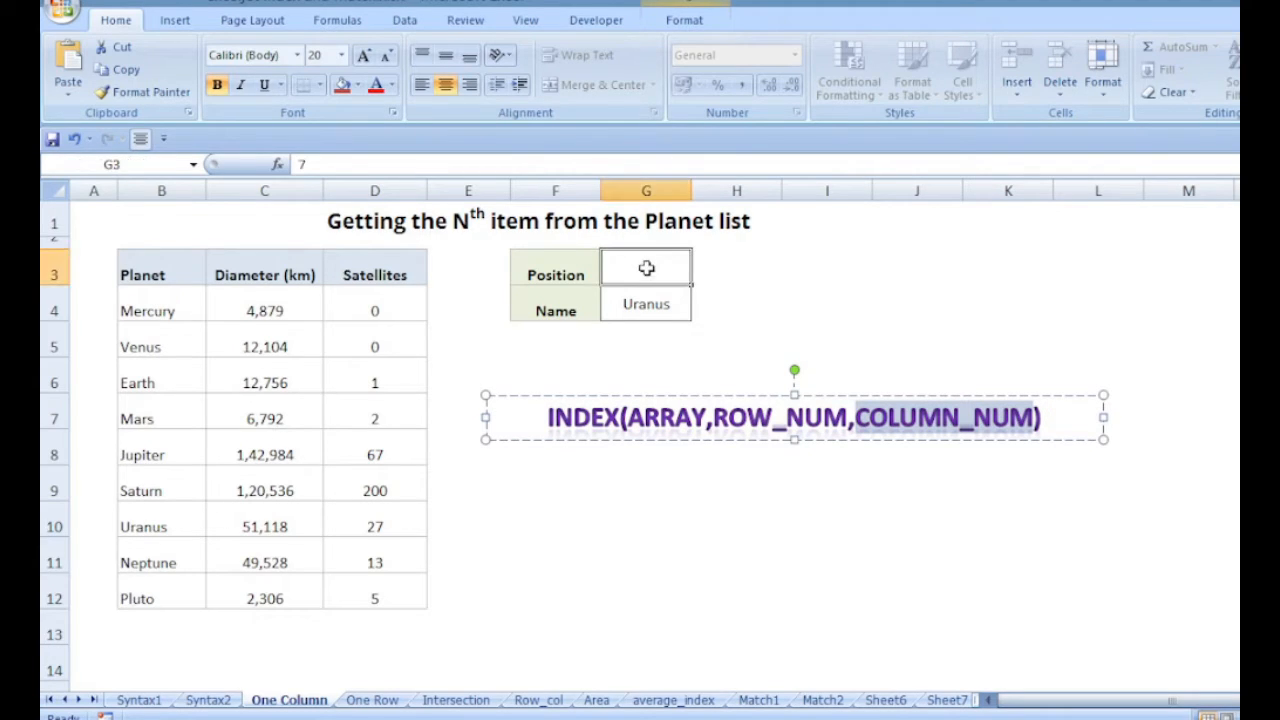
double_click(654, 267)
left_click_drag(654, 267, 636, 258)
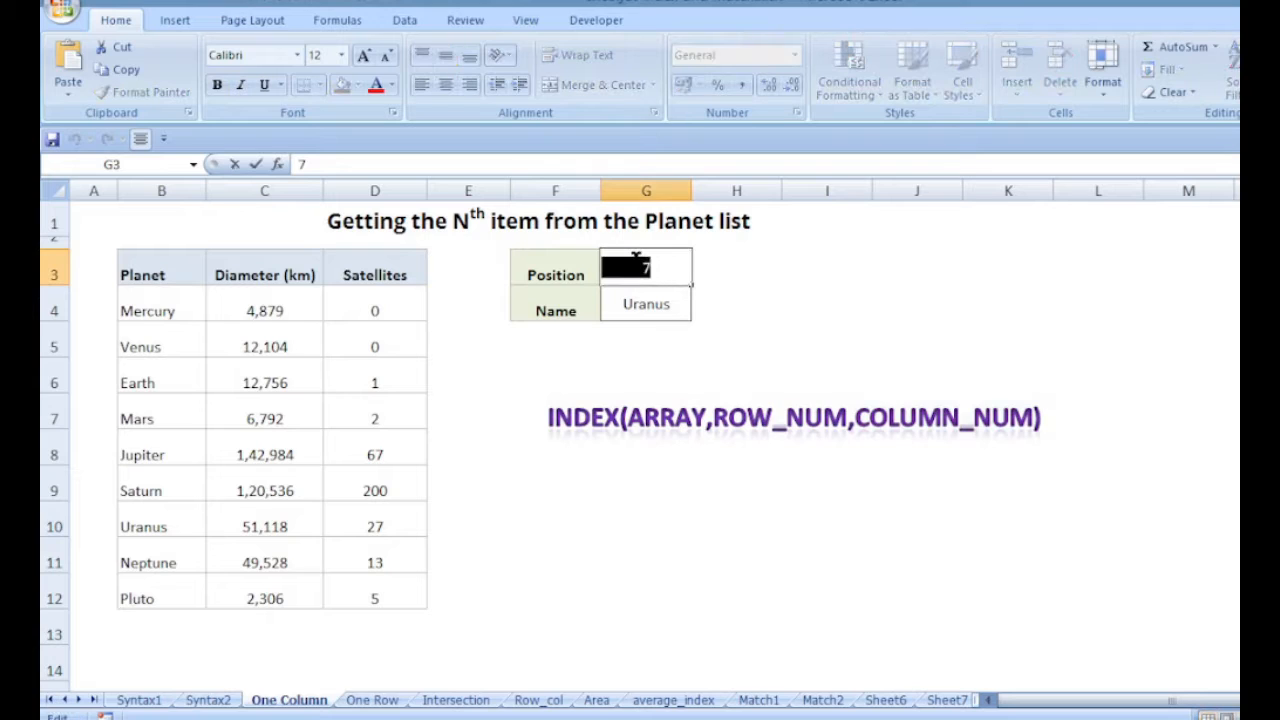
type("2")
key("Return")
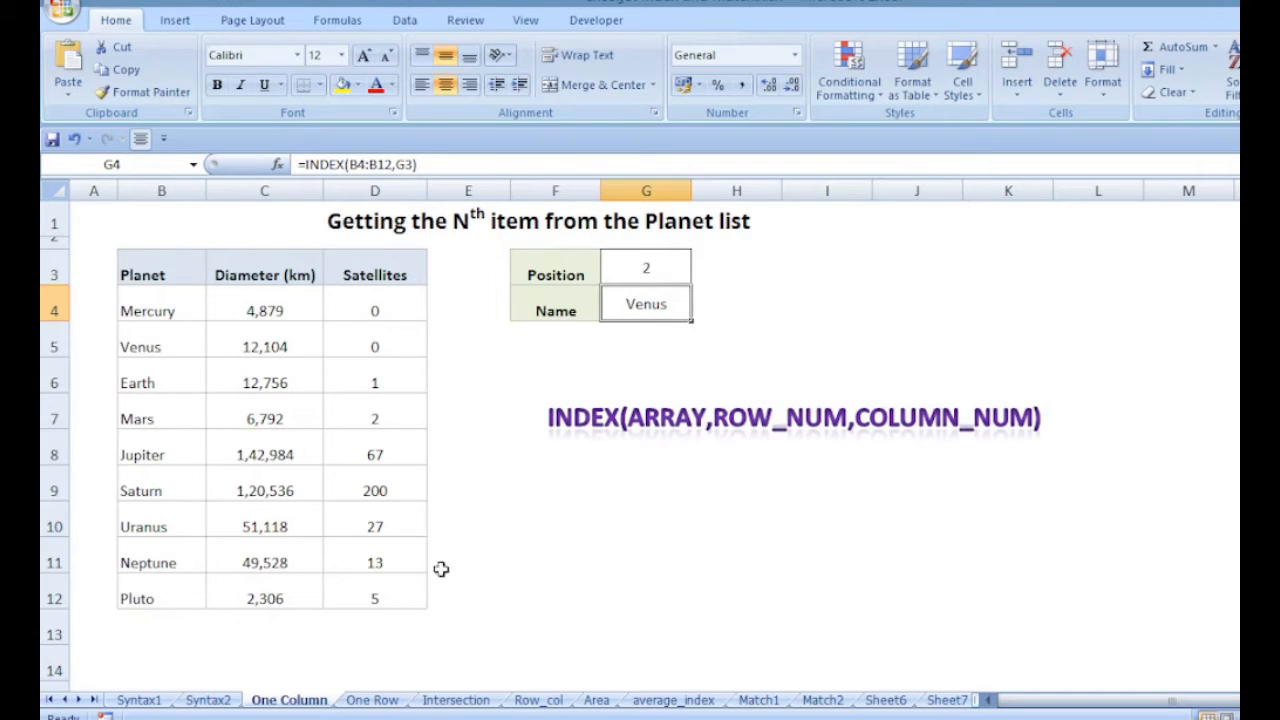
Go to the One Row sheet and select the January to December sales in C5:N5
left_click(372, 702)
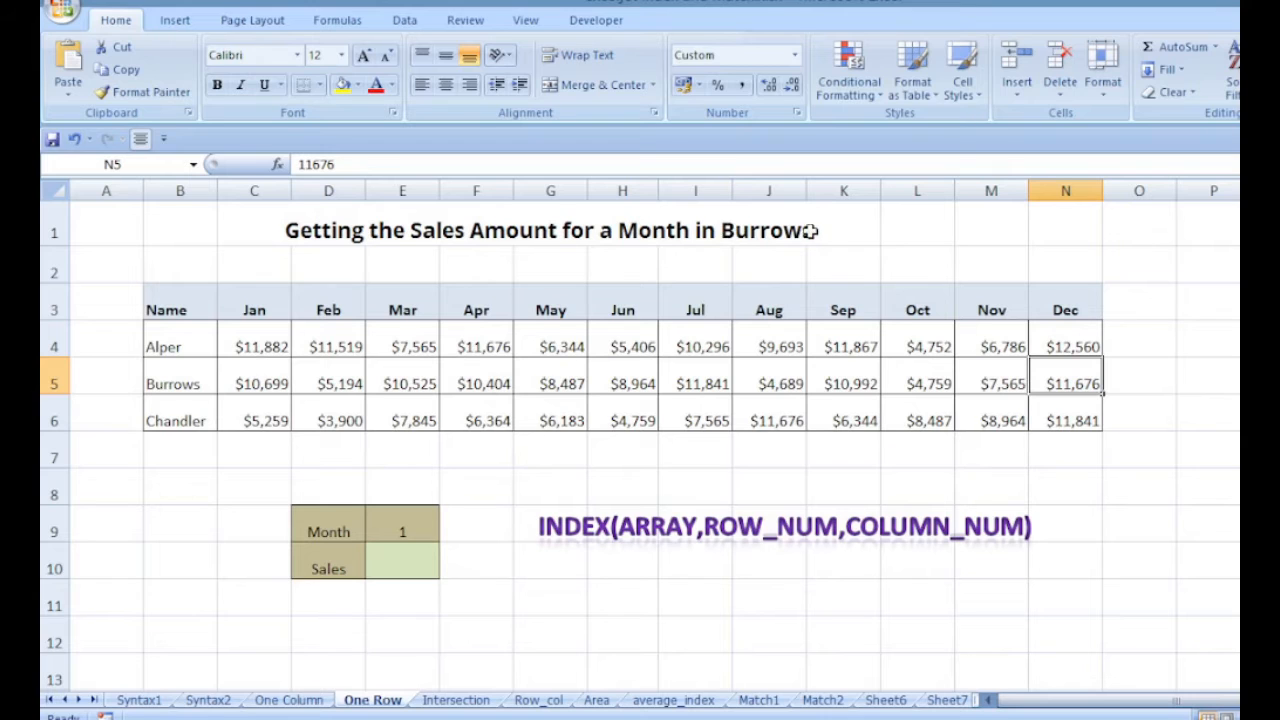
left_click(262, 380)
left_click_drag(262, 380, 1057, 388)
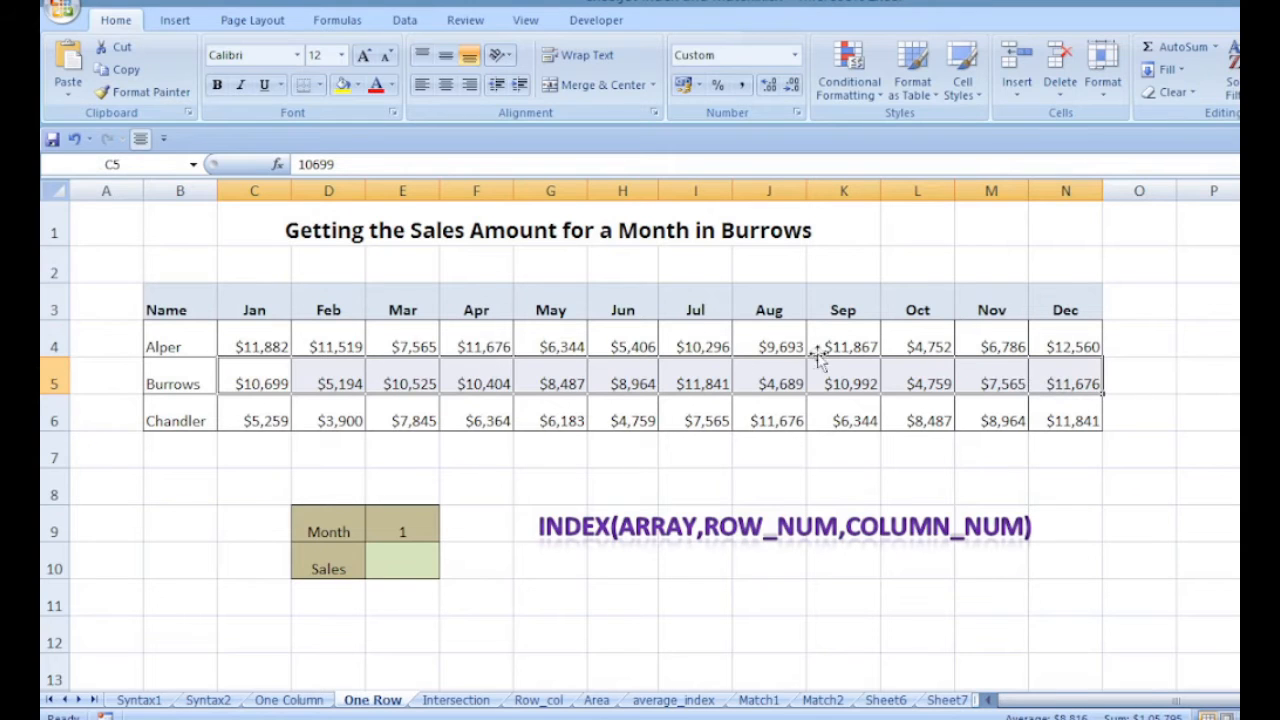
Enter =INDEX(C5:N5,0,E9) in the Sales cell E10 to return the sales amount for the chosen month
left_click(403, 562)
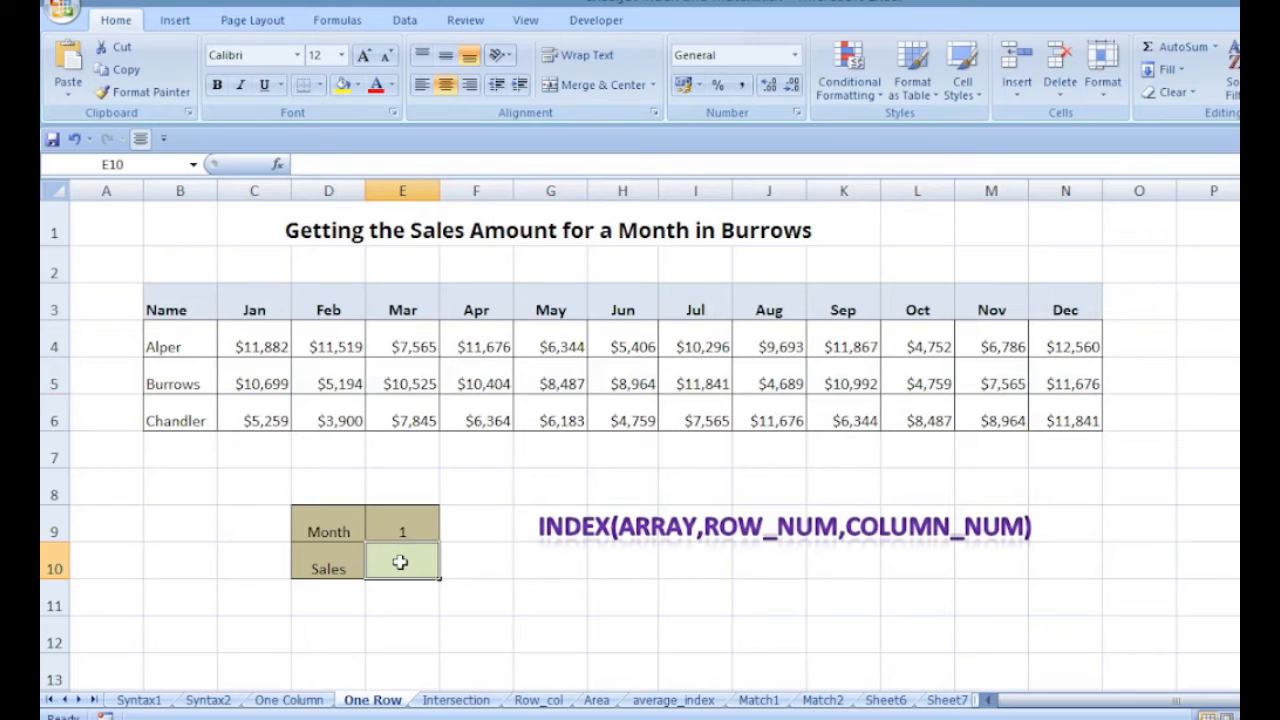
type("=index(")
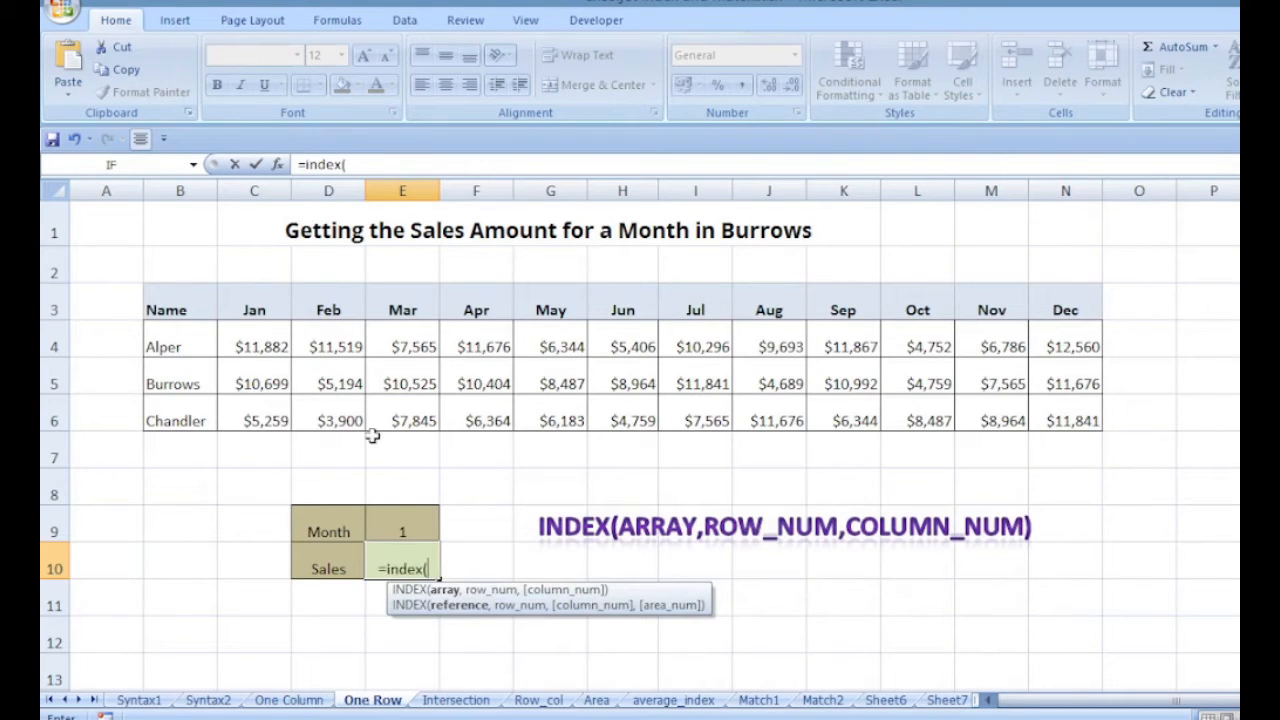
left_click_drag(238, 385, 1066, 385)
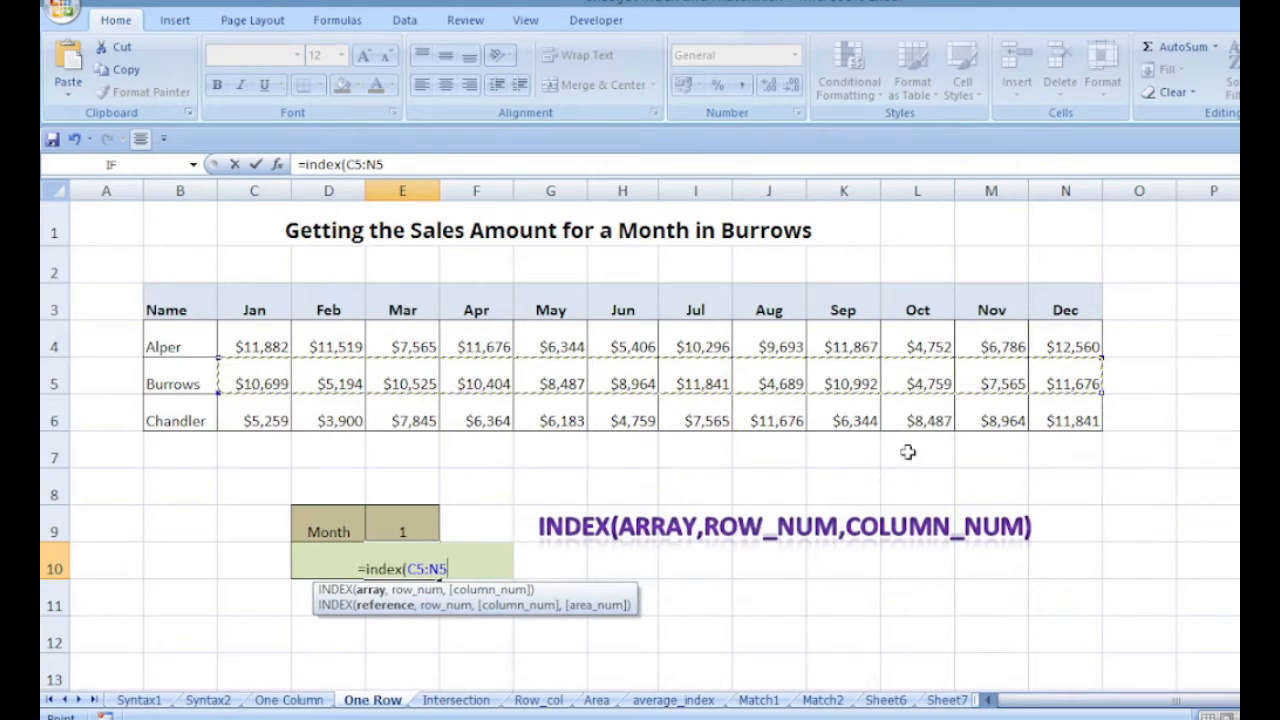
type(",")
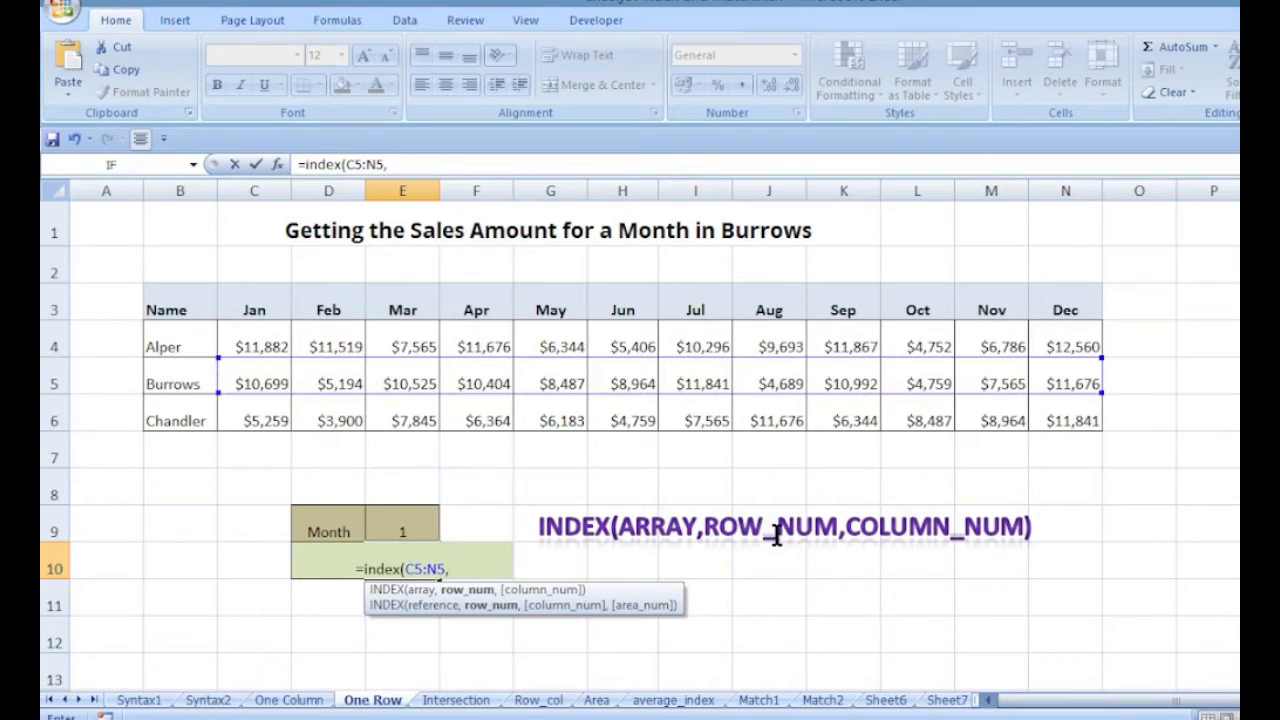
type("0,")
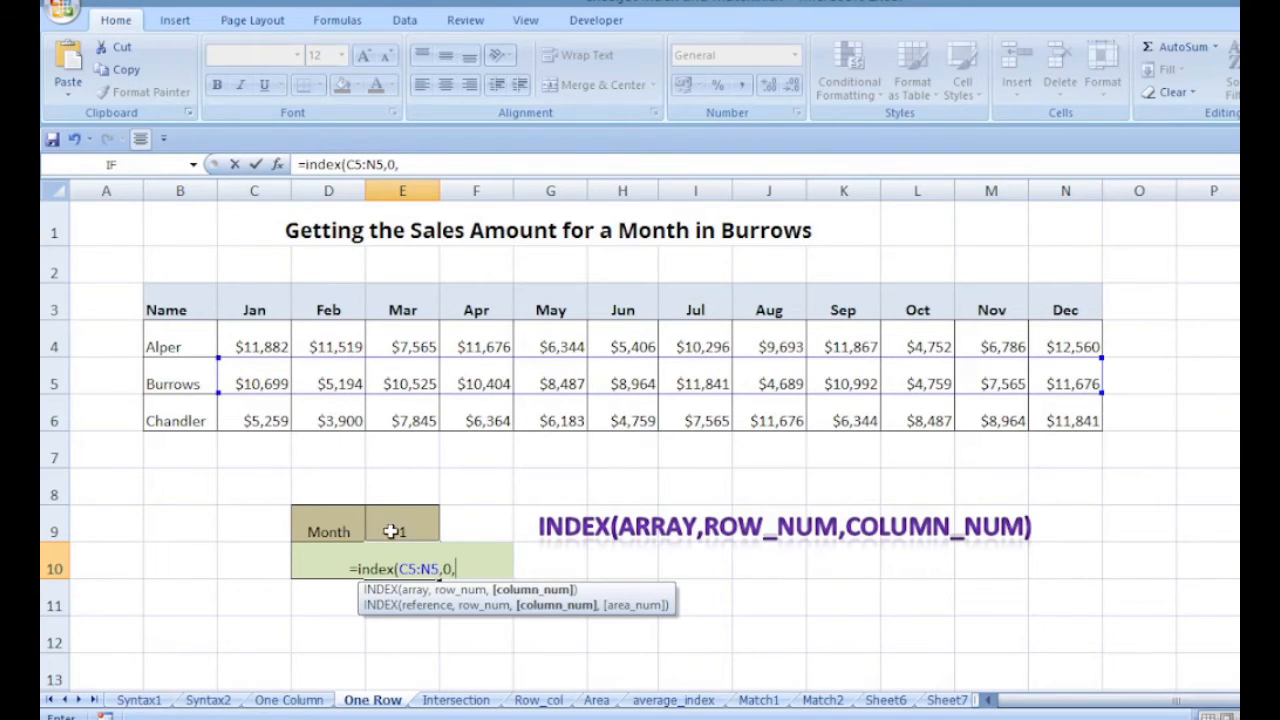
left_click(400, 531)
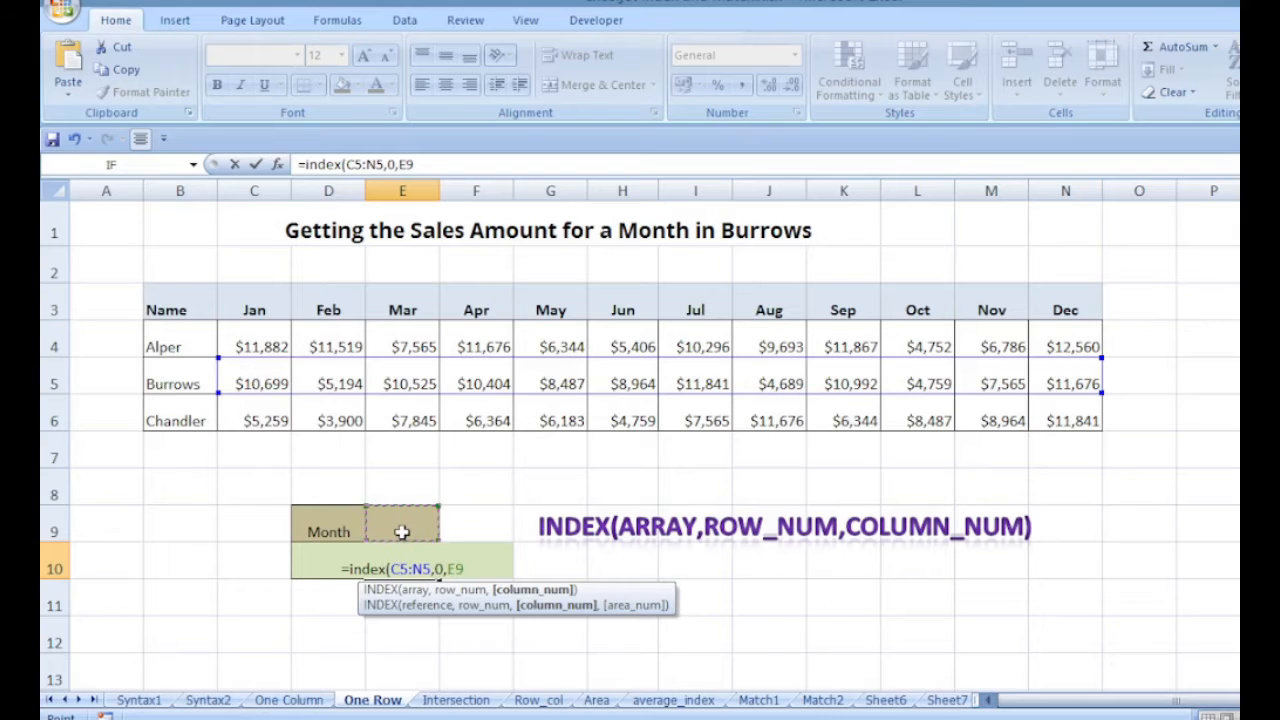
type(")")
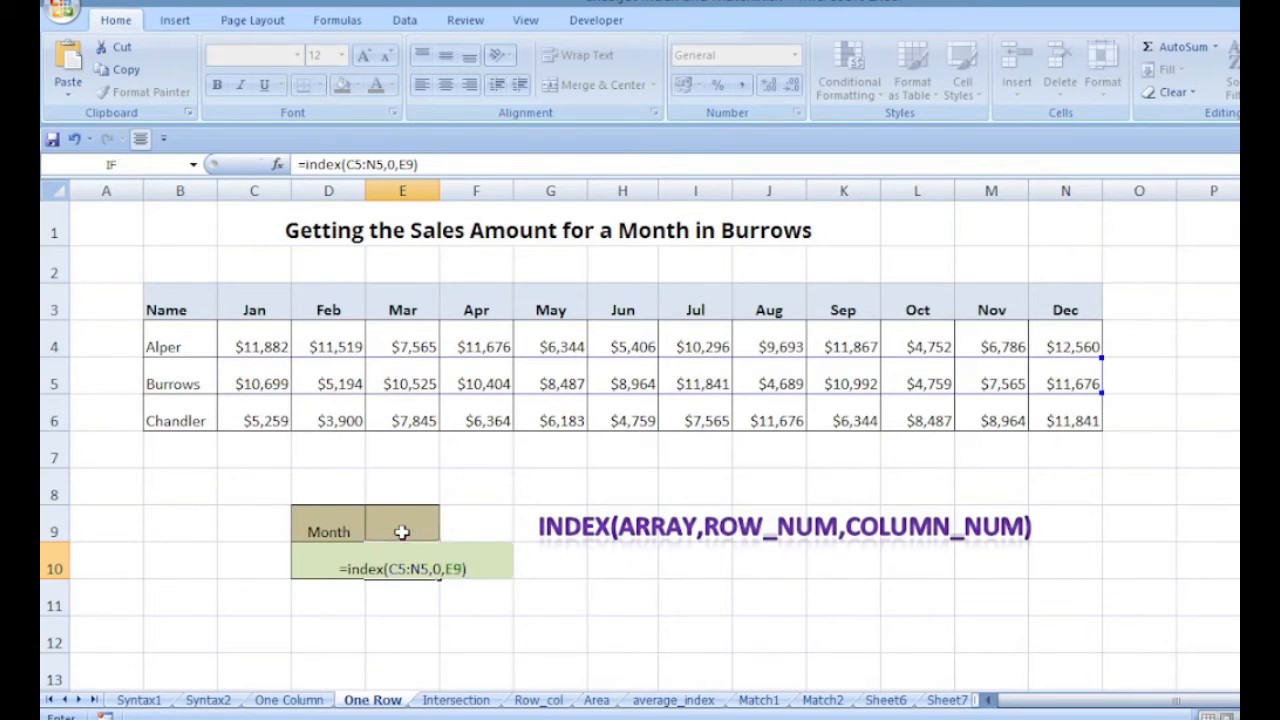
key("Return")
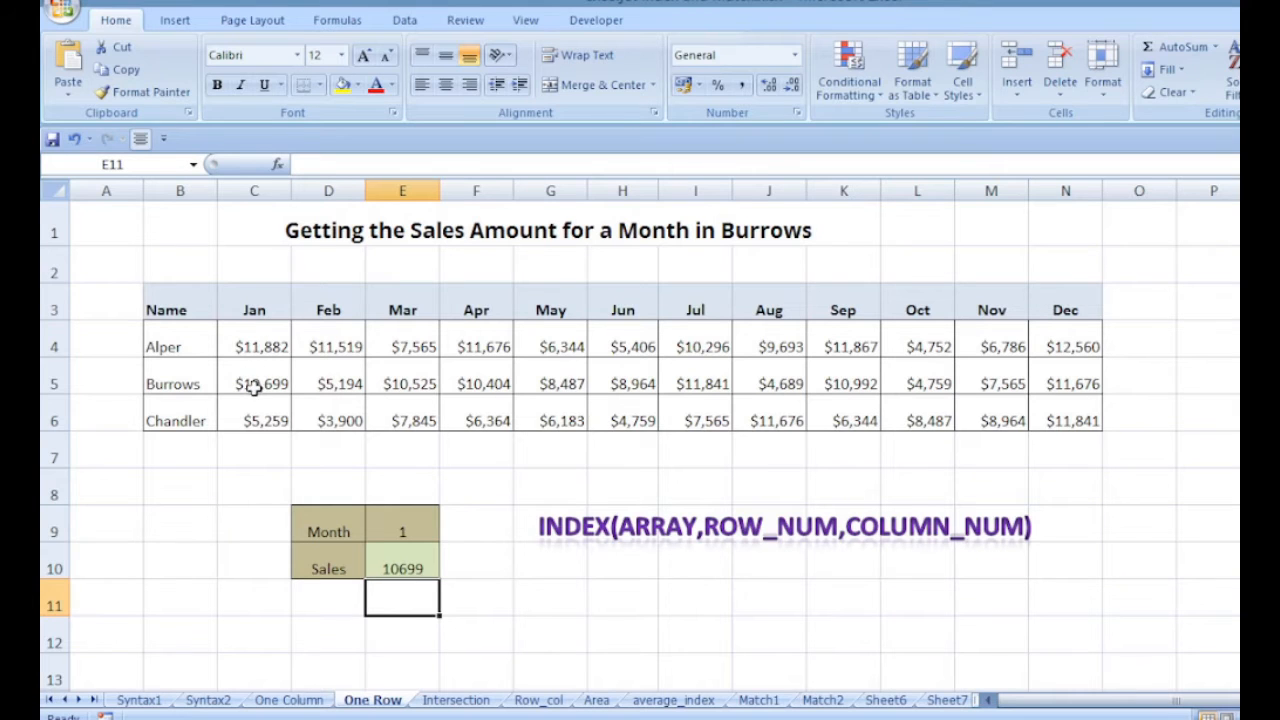
Set the Month number in E9 to 5
double_click(401, 526)
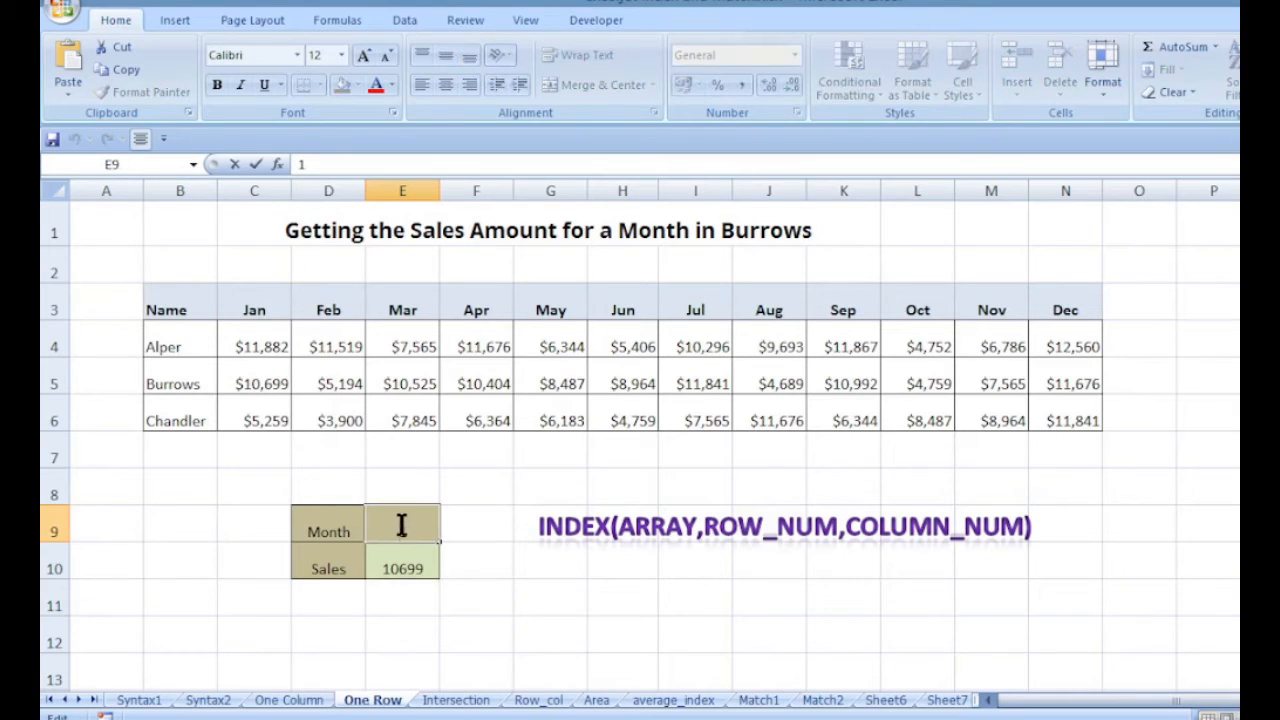
double_click(409, 530)
type("5")
key("Return")
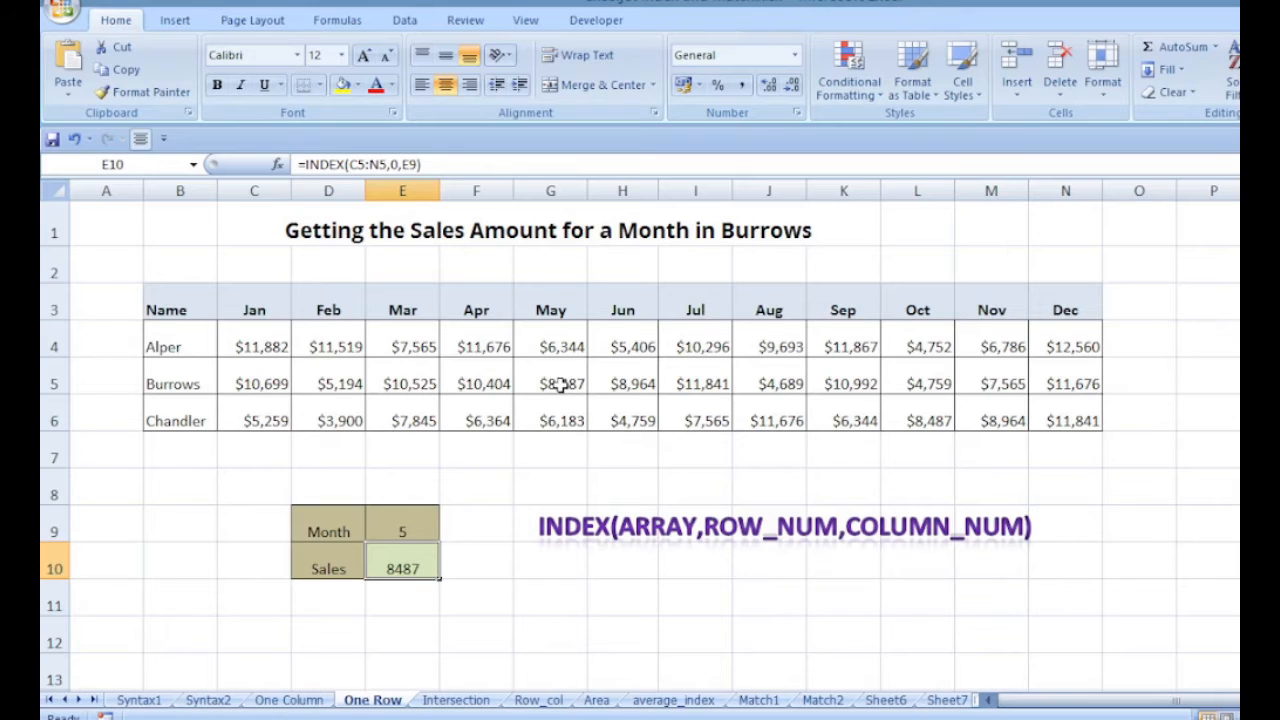
On the Intersection sheet, enter =INDEX(B4:D12,G3,1) in the Name cell G4 and reselect that cell
left_click(388, 703)
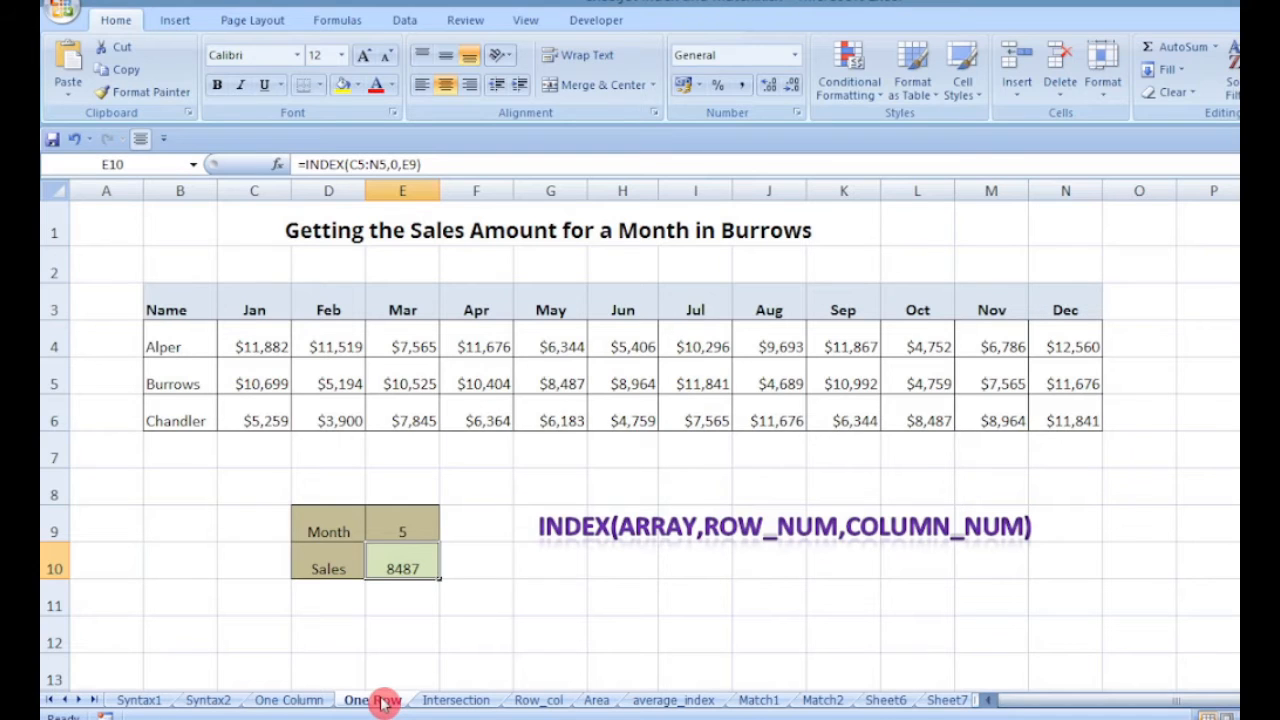
left_click(465, 706)
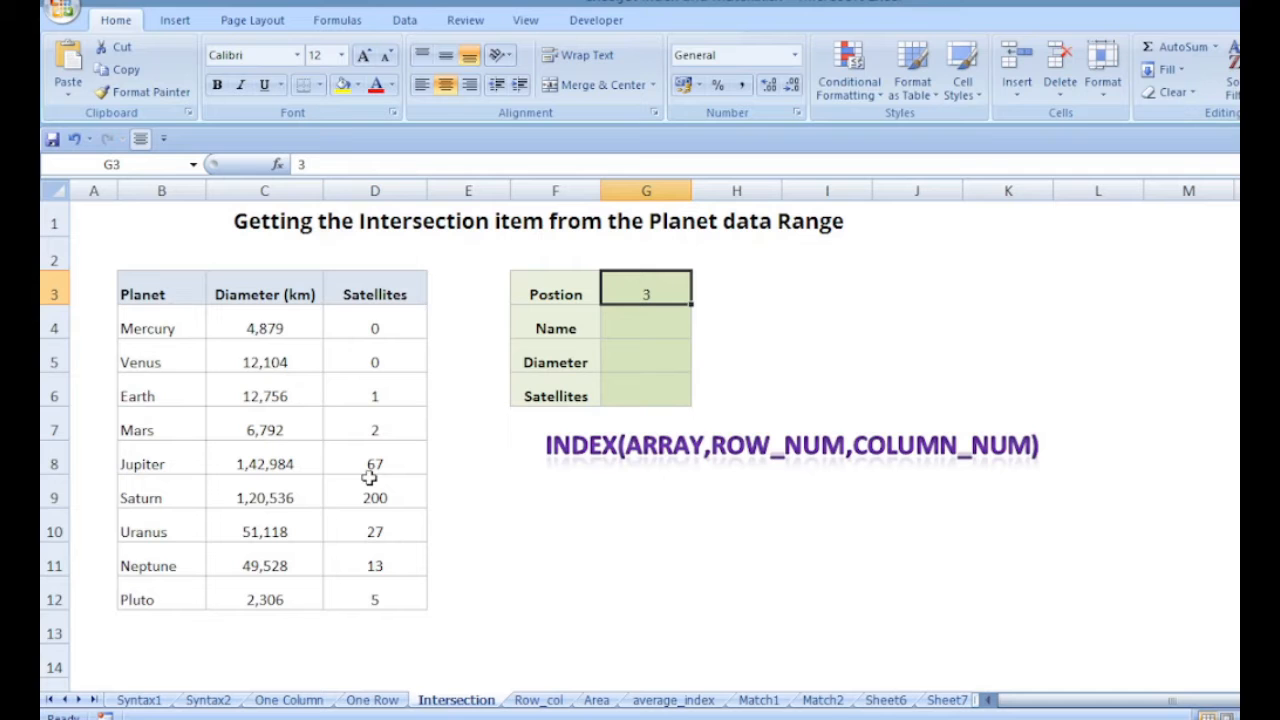
left_click(646, 328)
type("=index")
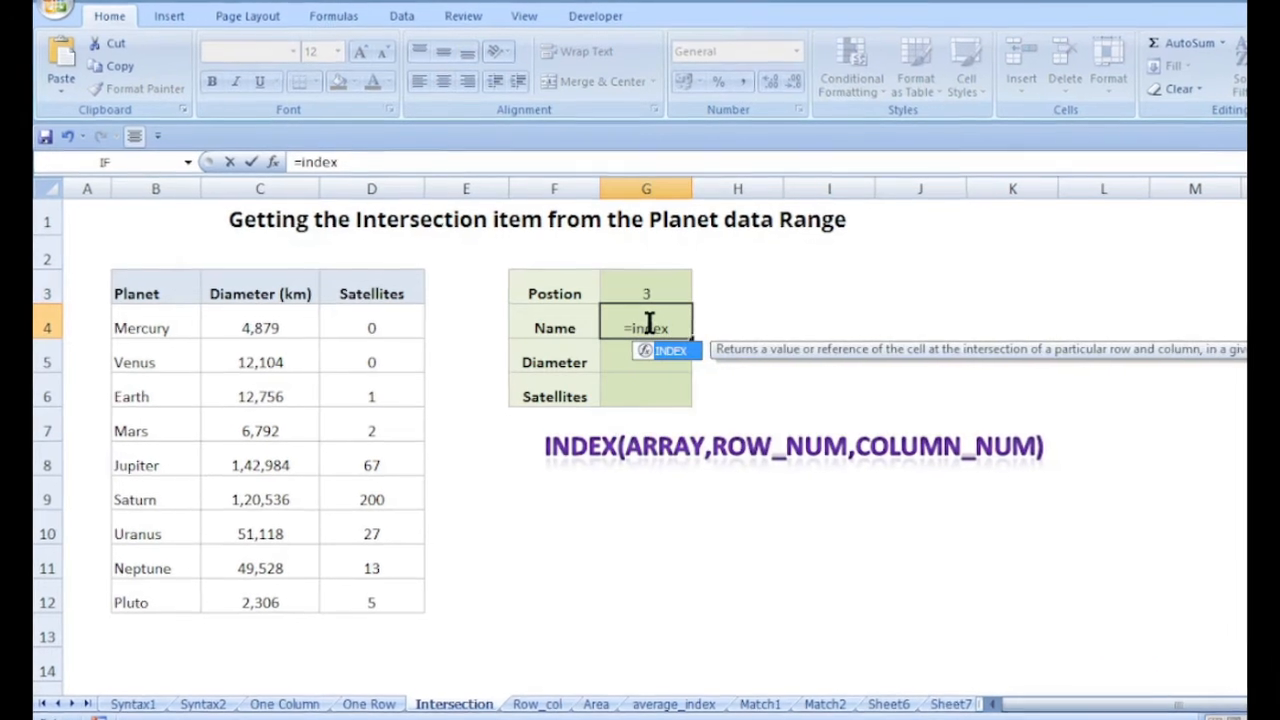
type("(")
left_click_drag(112, 330, 310, 615)
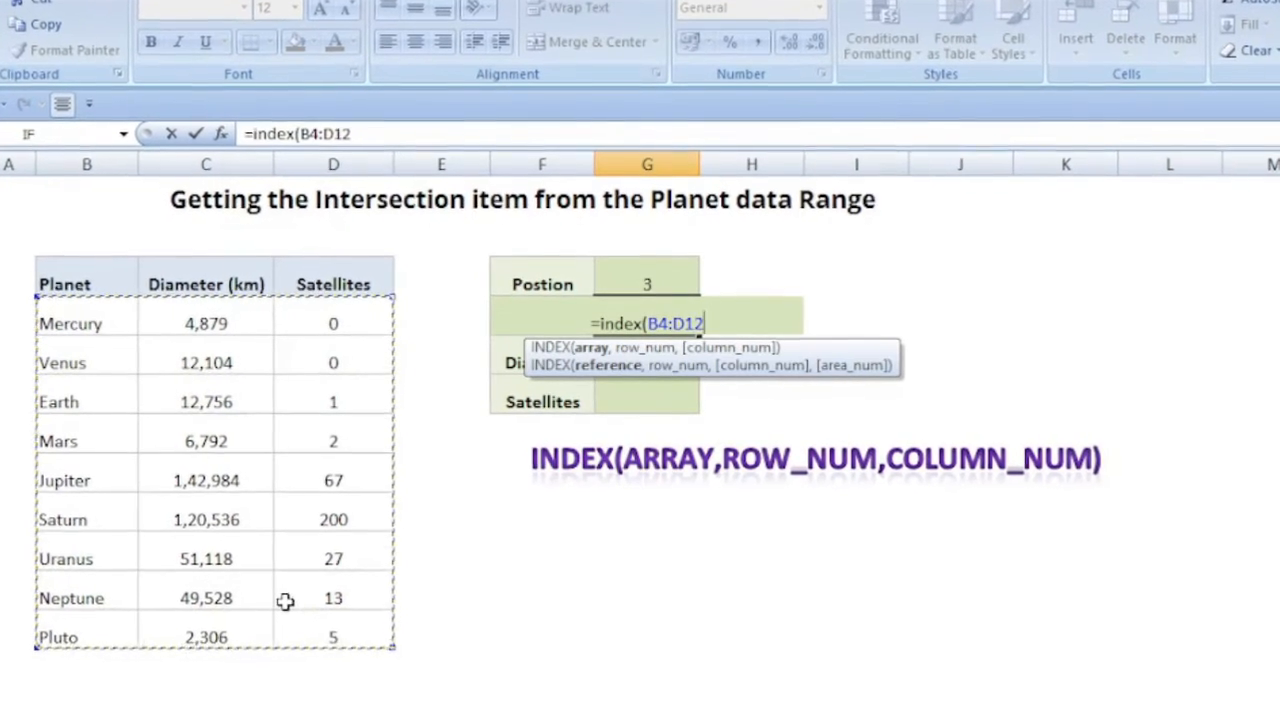
type(",")
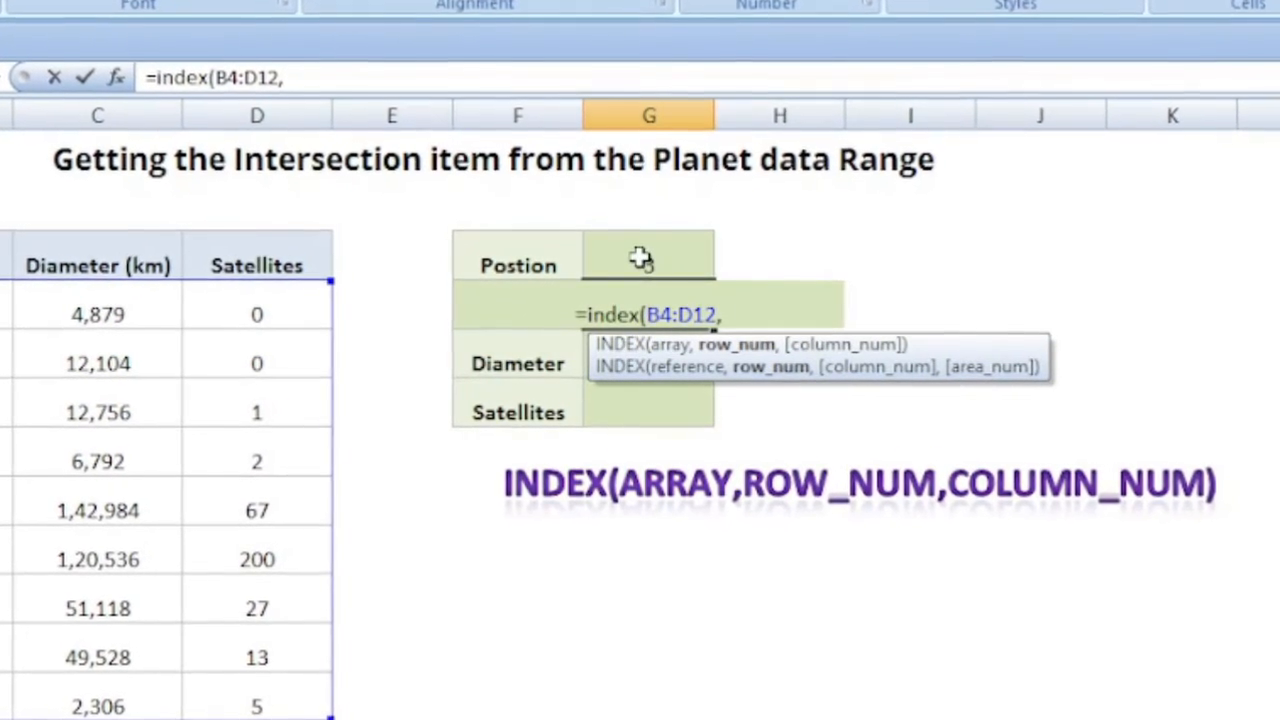
left_click(640, 258)
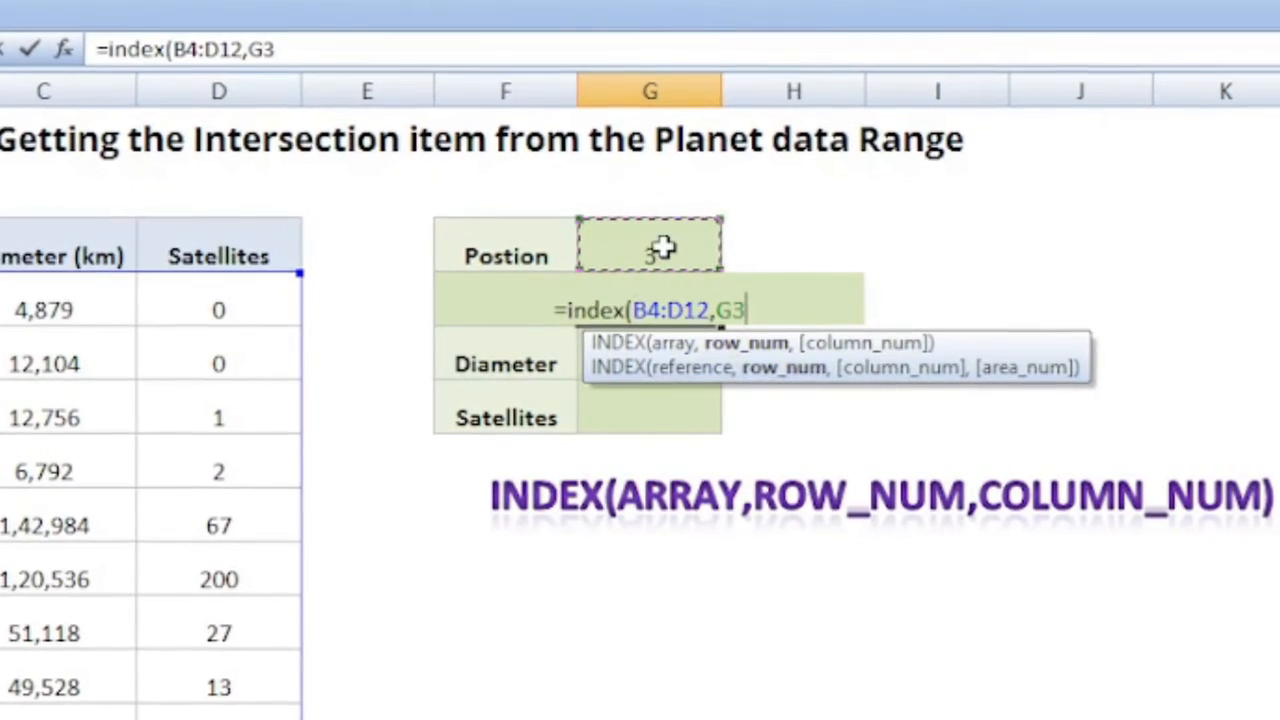
type(",")
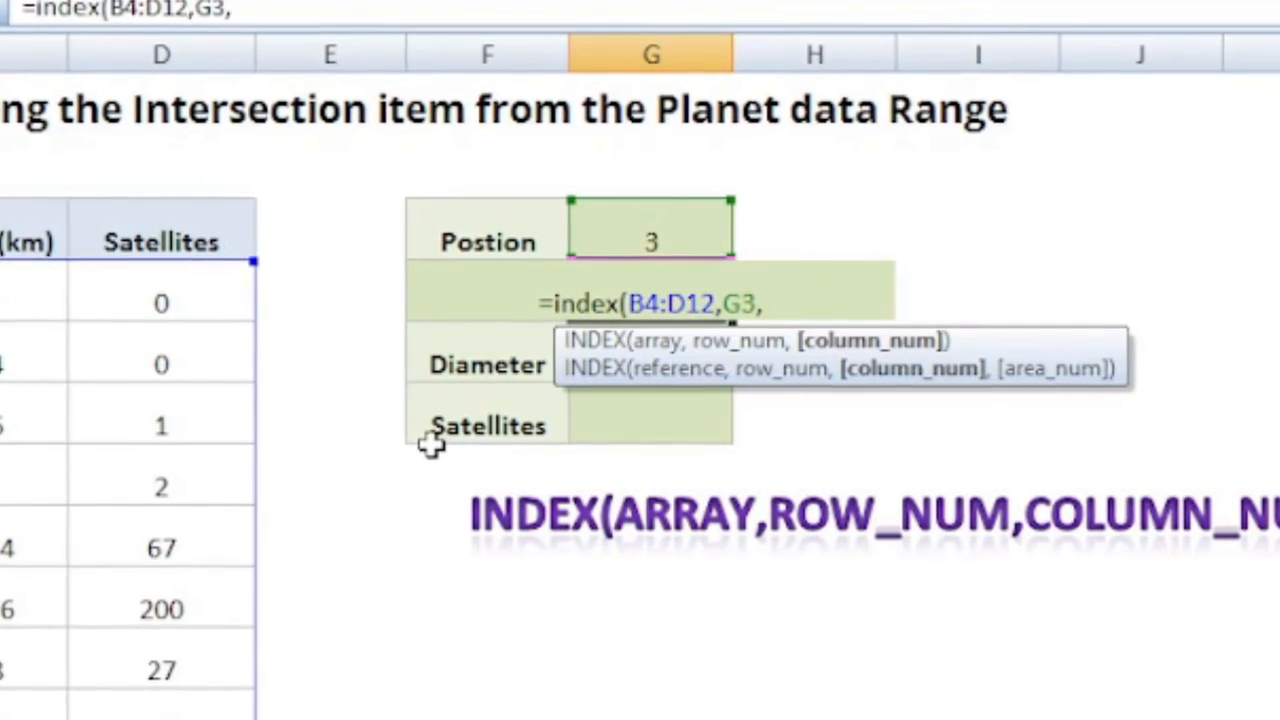
type("1")
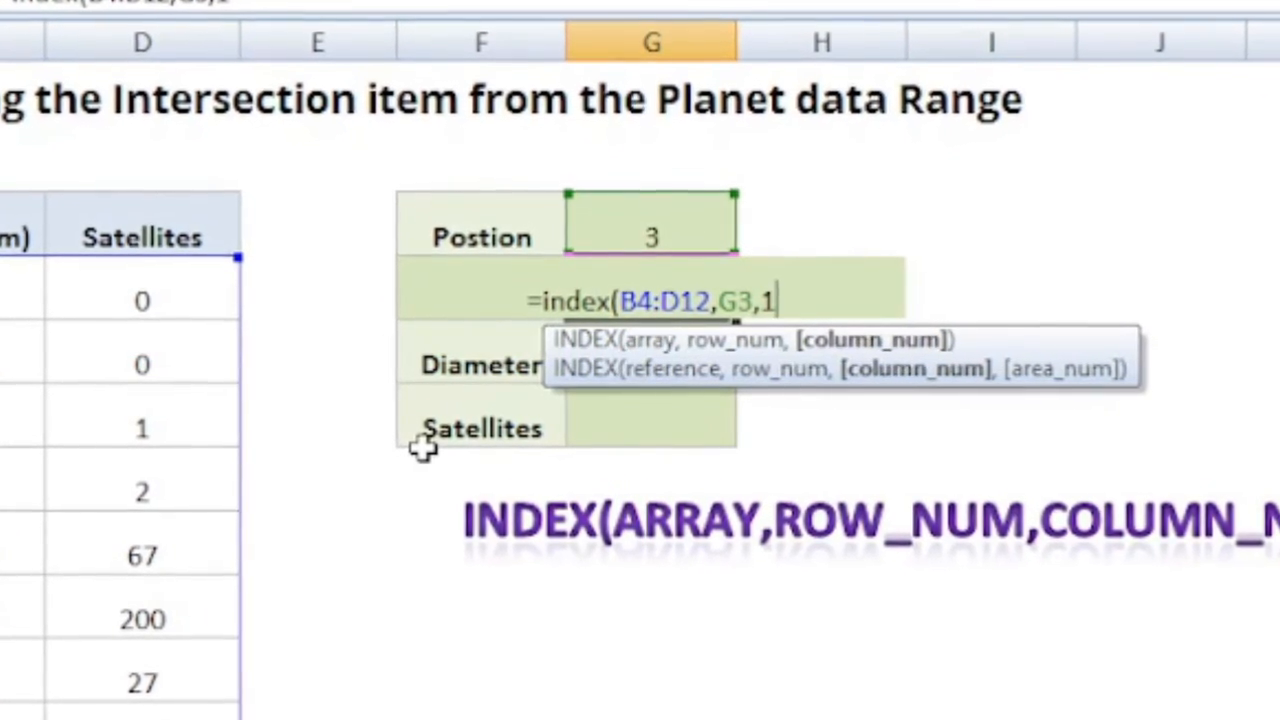
type(")")
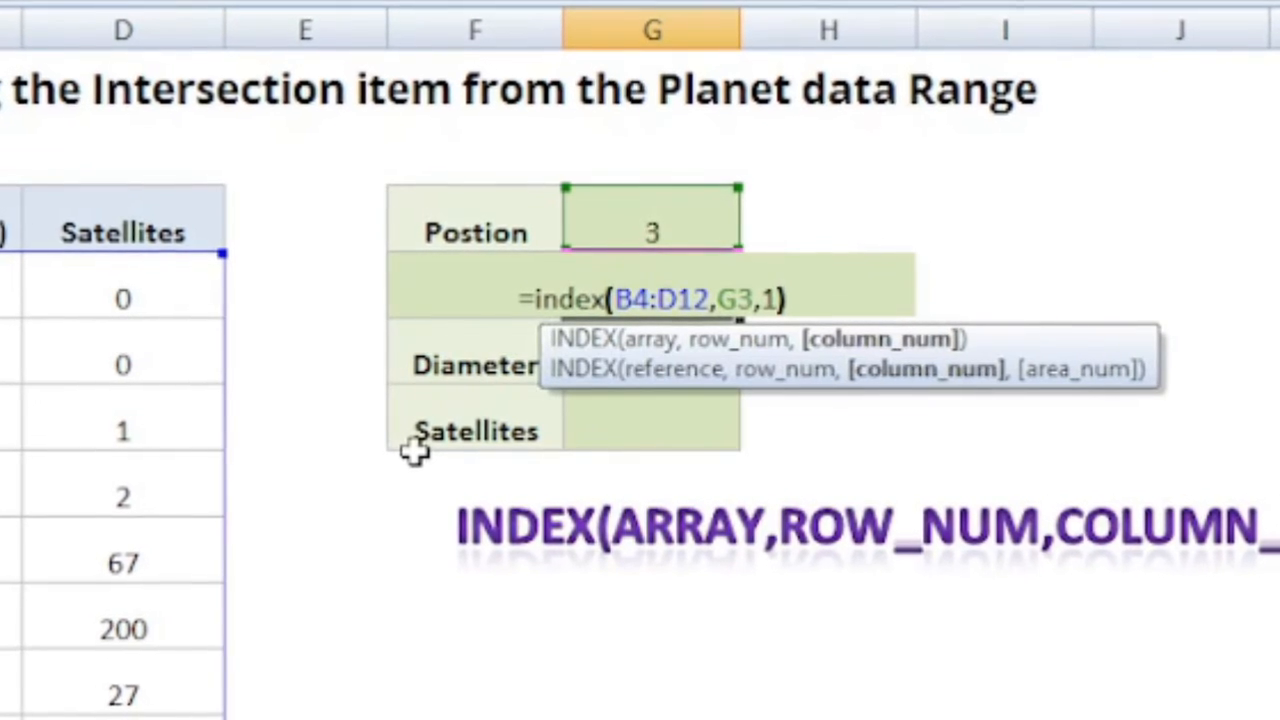
key("Return")
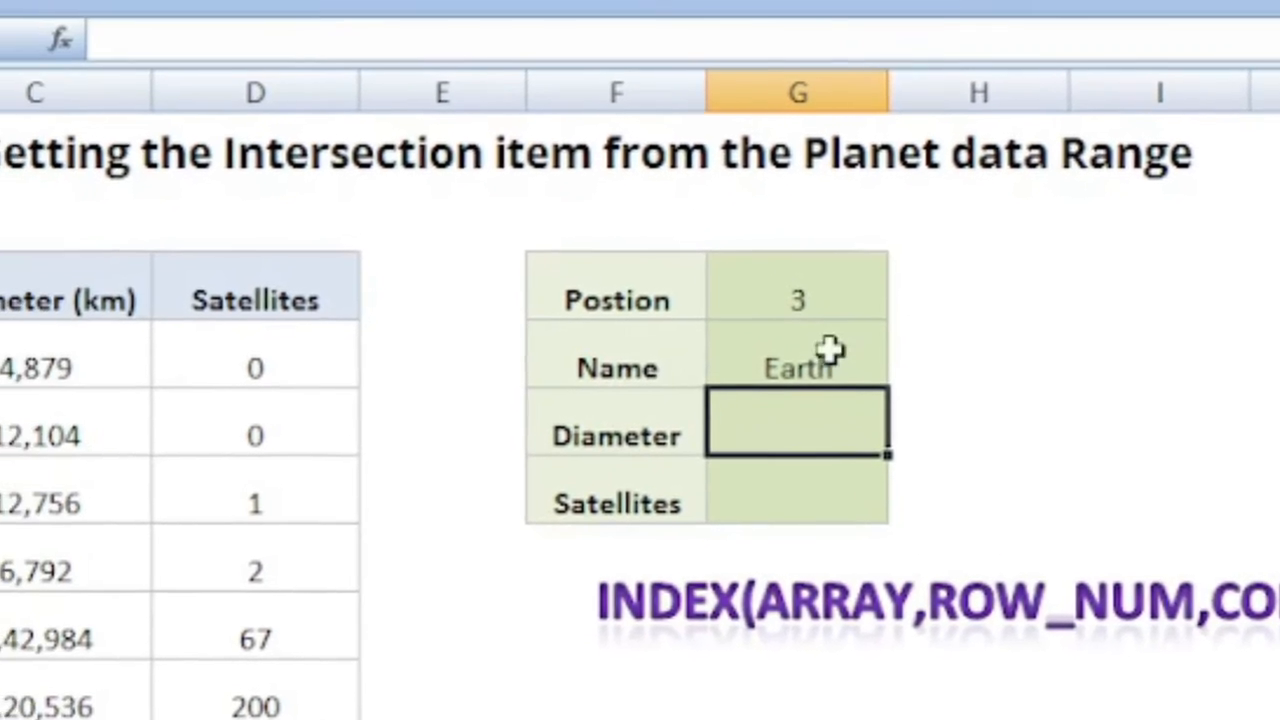
left_click(676, 308)
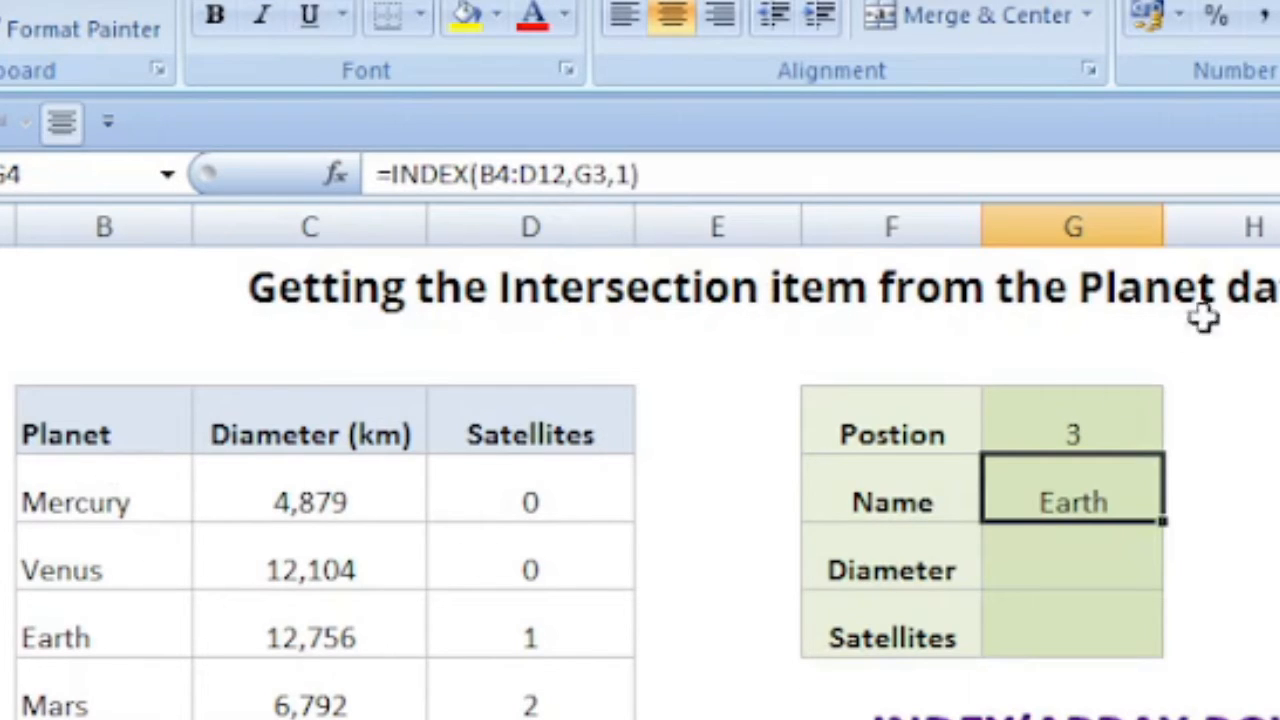
Enter =INDEX(B4:D12,G3,2) in the Diameter cell G5 to return the diameter for the chosen position
left_click(108, 638)
left_click(1066, 550)
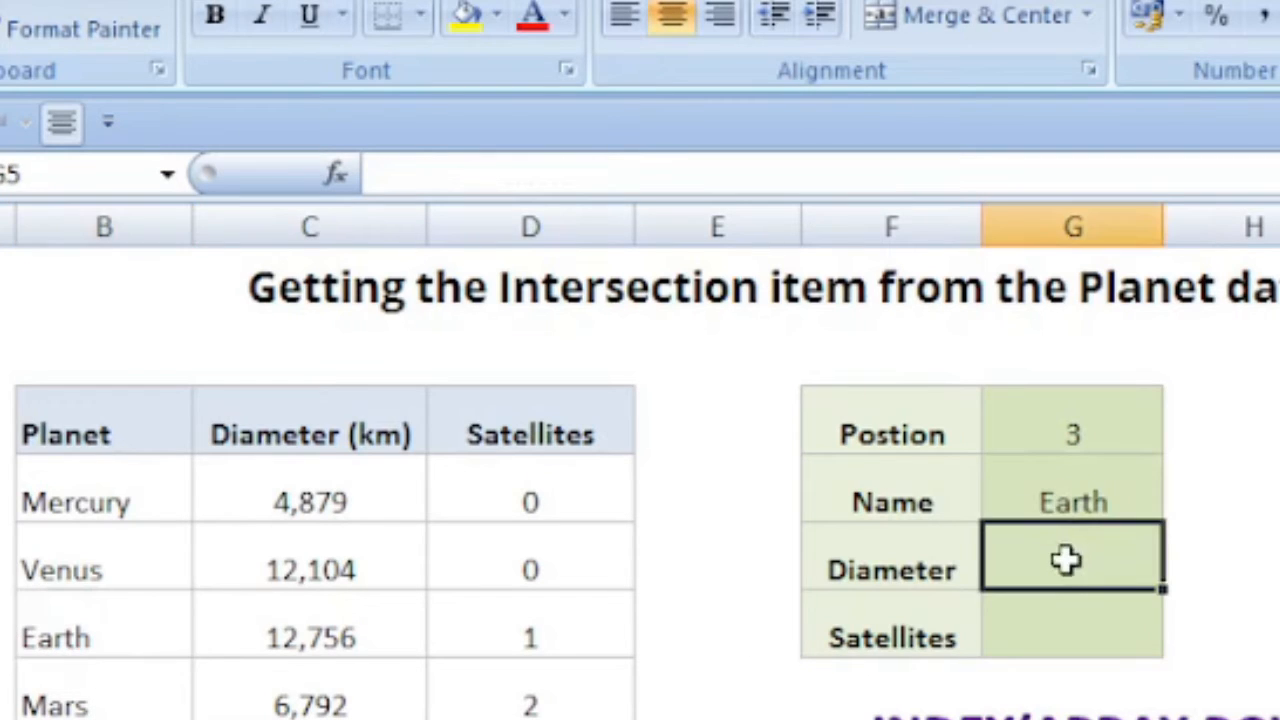
left_click(1066, 500)
left_click(1064, 557)
type("=index(")
left_click_drag(100, 503, 530, 718)
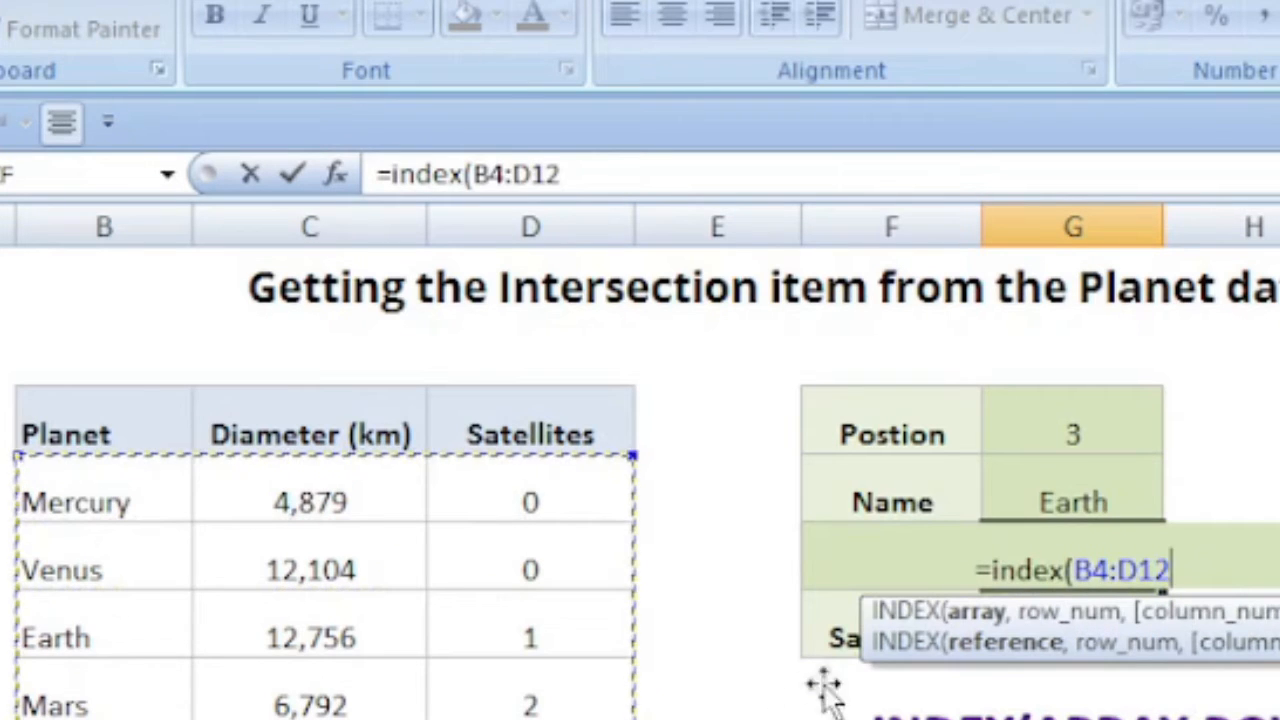
type(",")
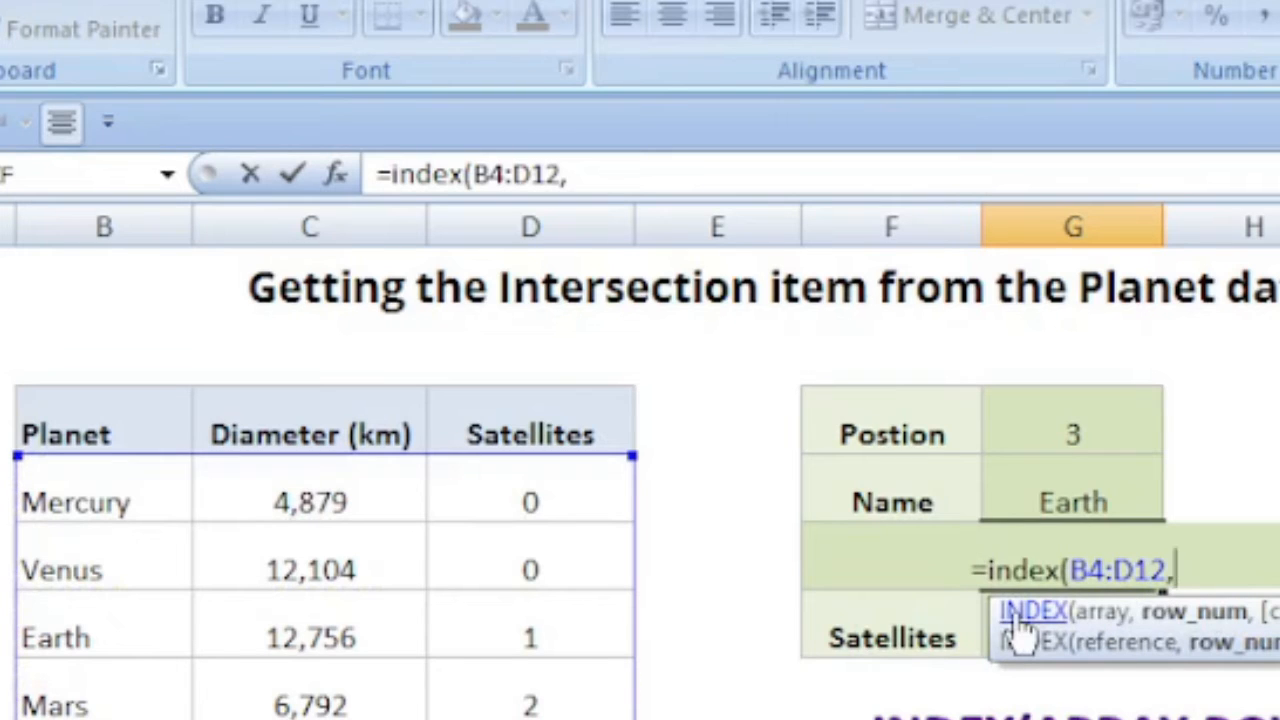
left_click(1086, 436)
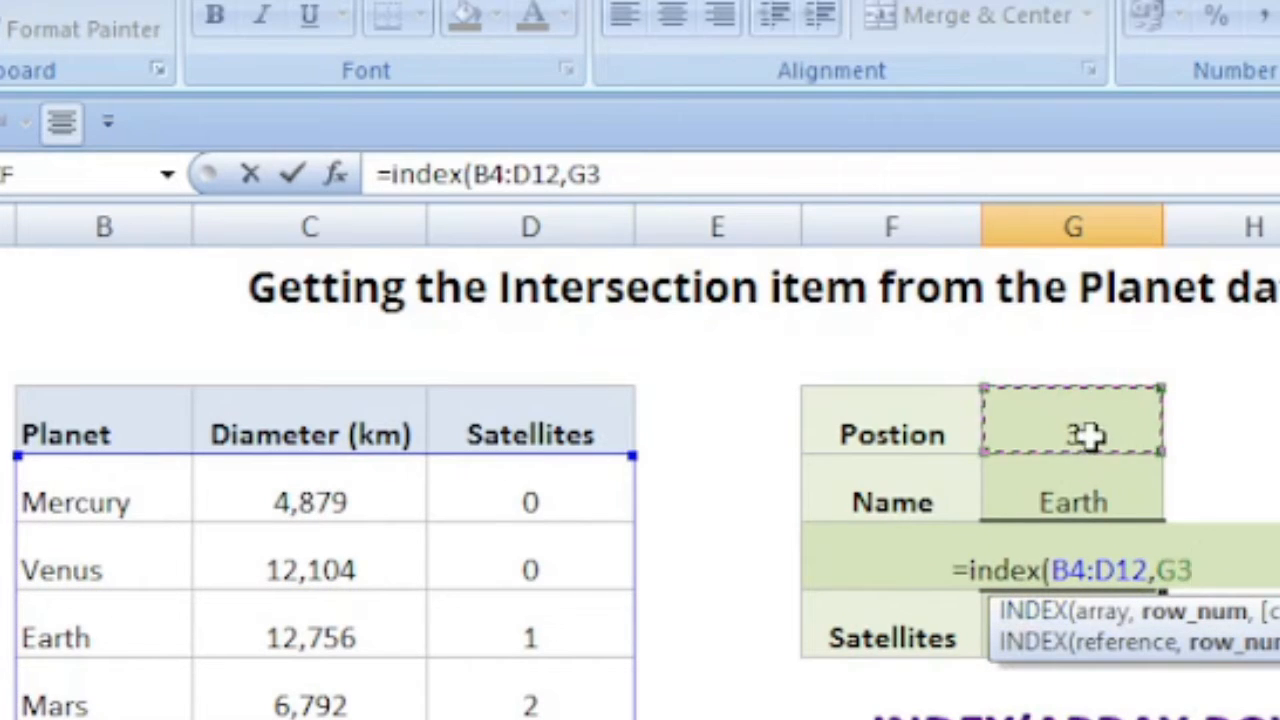
type(",")
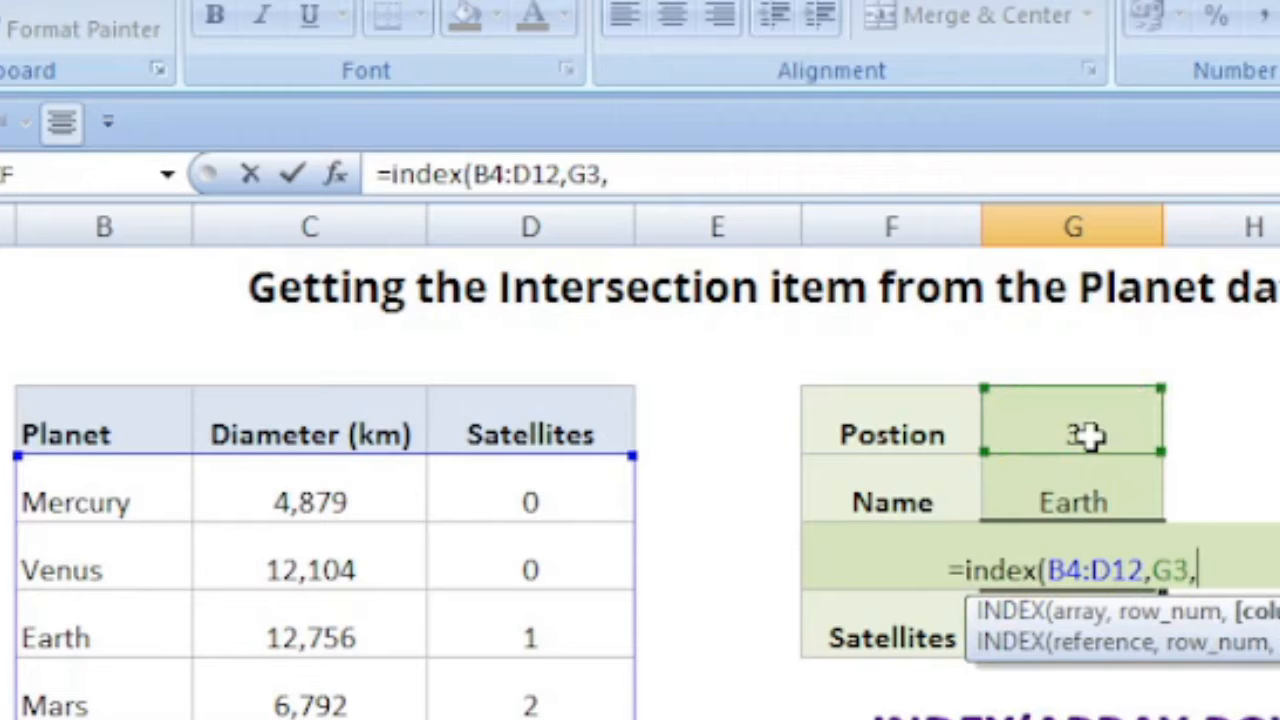
type("2")
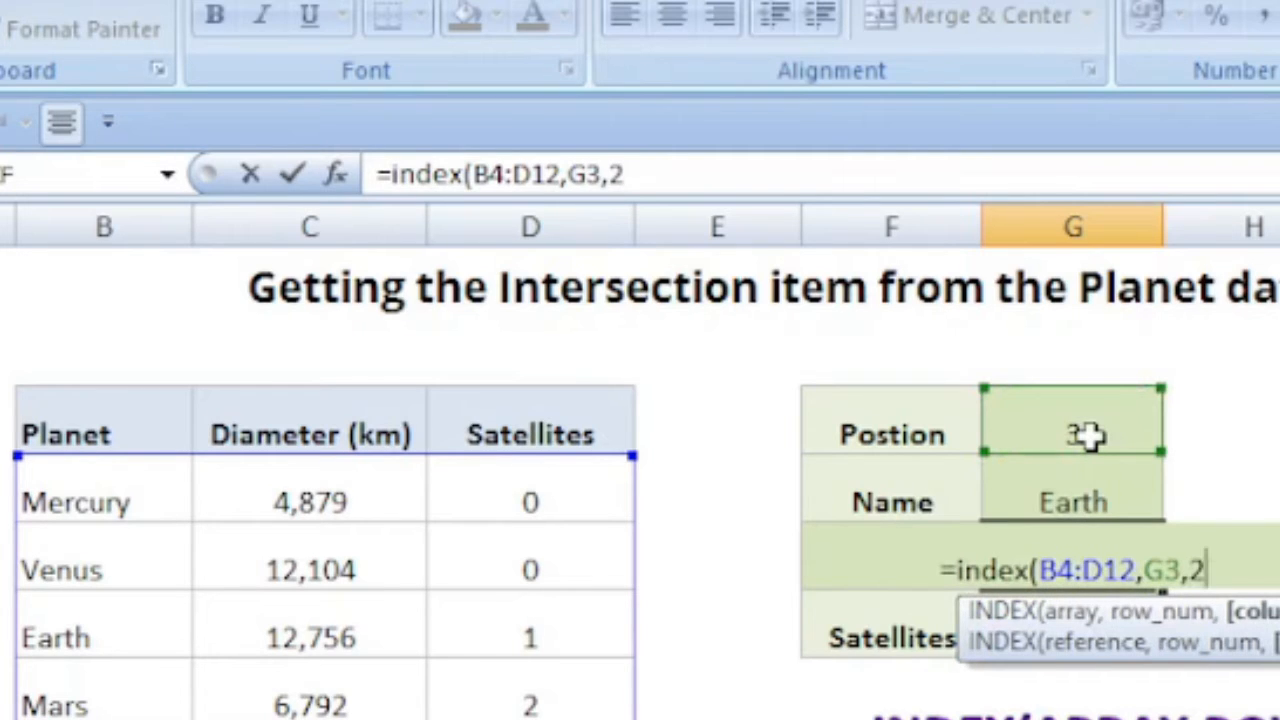
type(")")
key("Return")
Enter =INDEX(B4:D12,G3,3) in the Satellites cell G6 and set the position number in G3 to 5
type("=index(B4:D12,G3,3)")
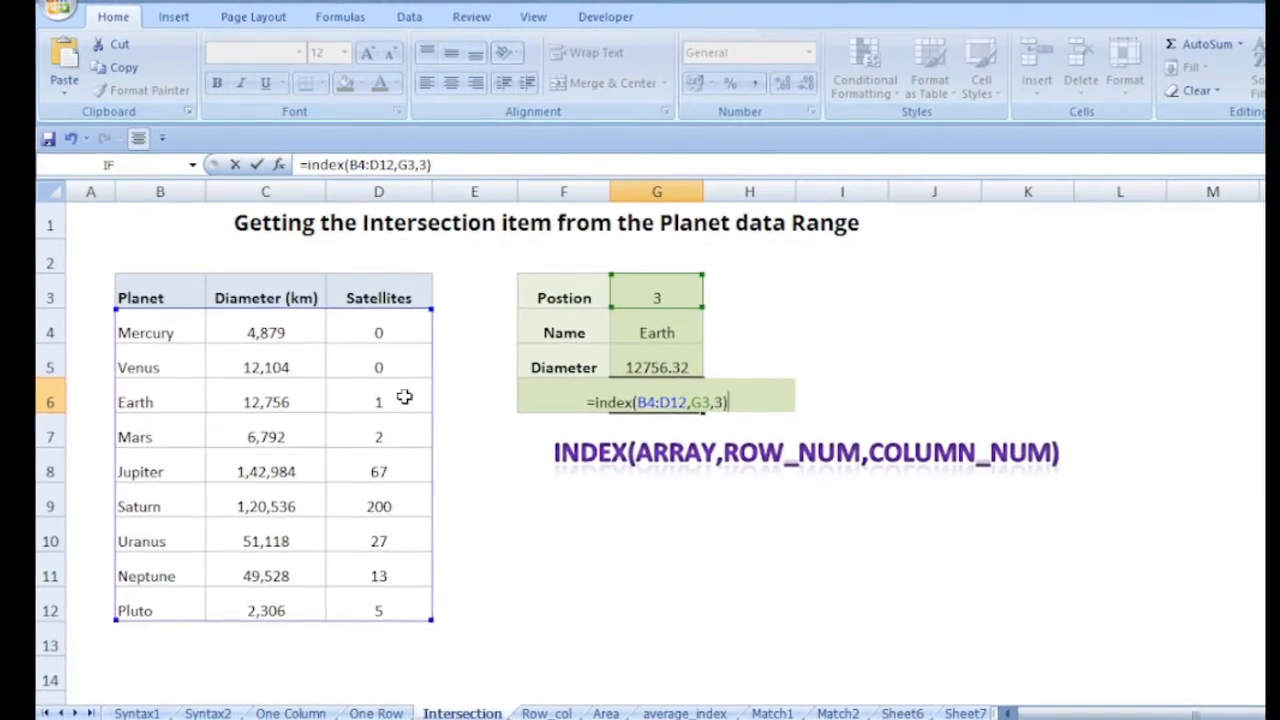
key("Return")
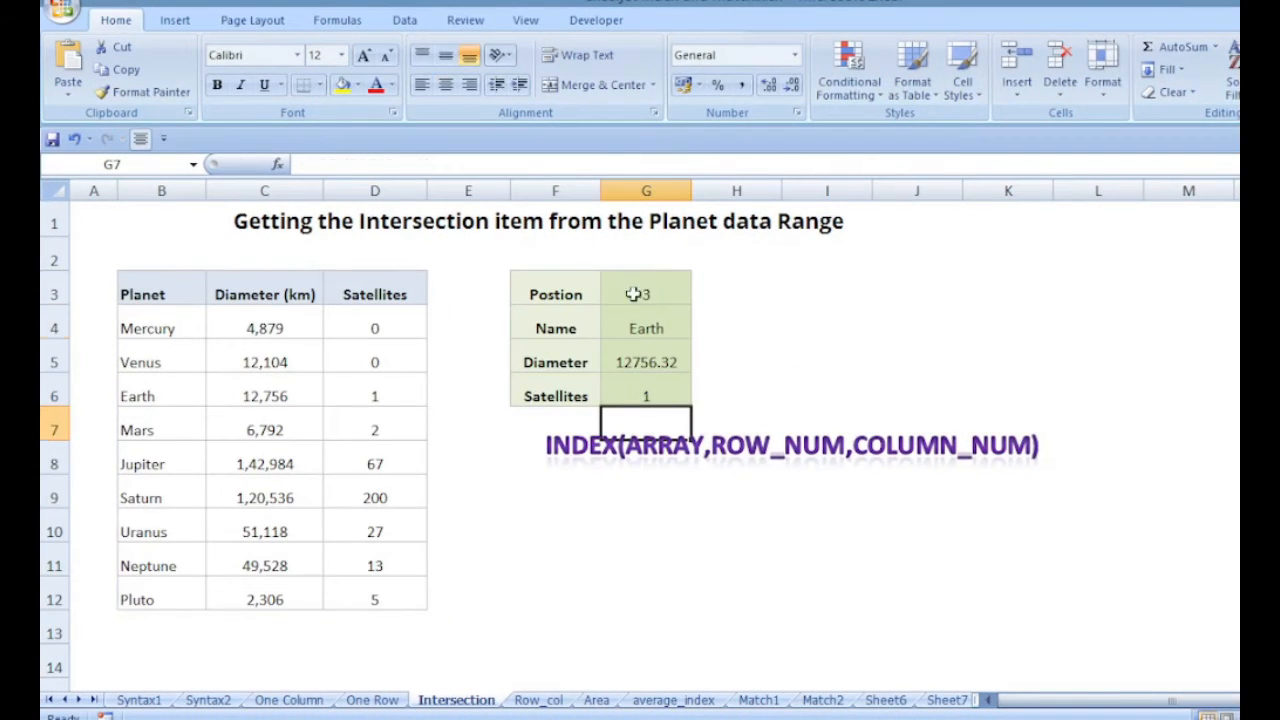
left_click(620, 291)
type("5")
key("Return")
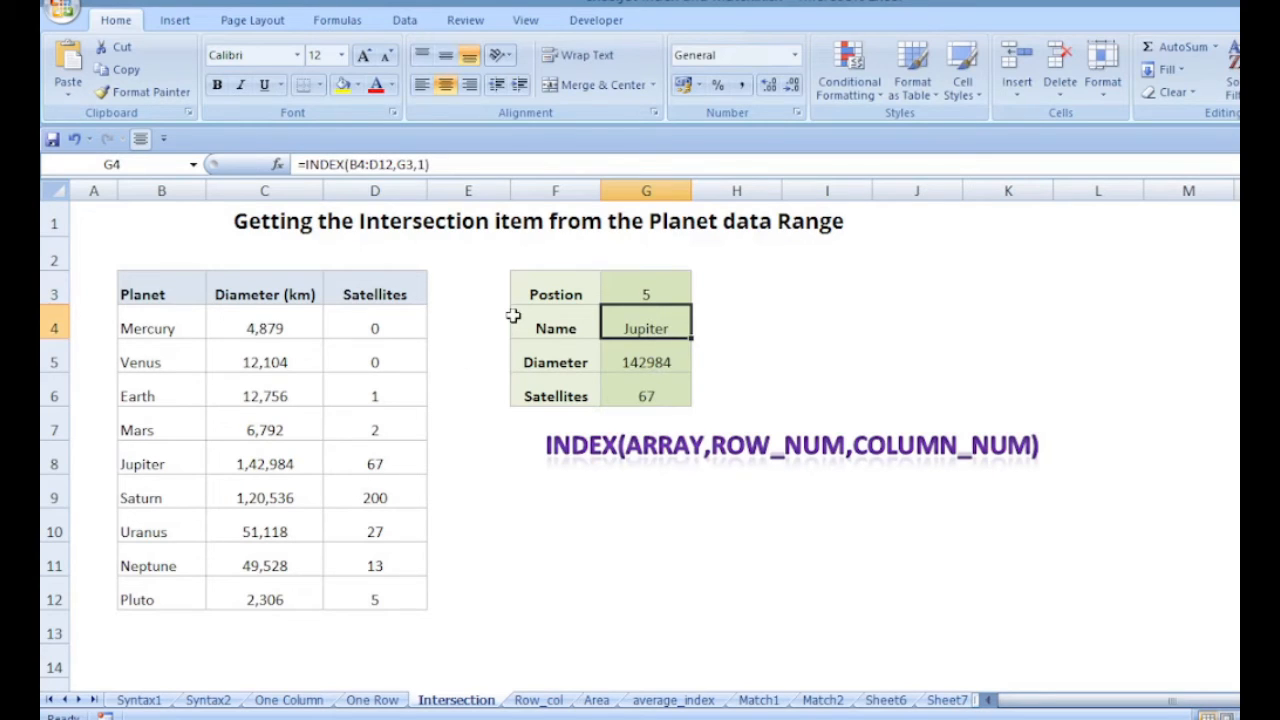
On the Row_col sheet, enter =SUM(INDEX(C5:E13,I6,0)) in the Sum cell J6 and check it against the row total in F6
left_click(528, 702)
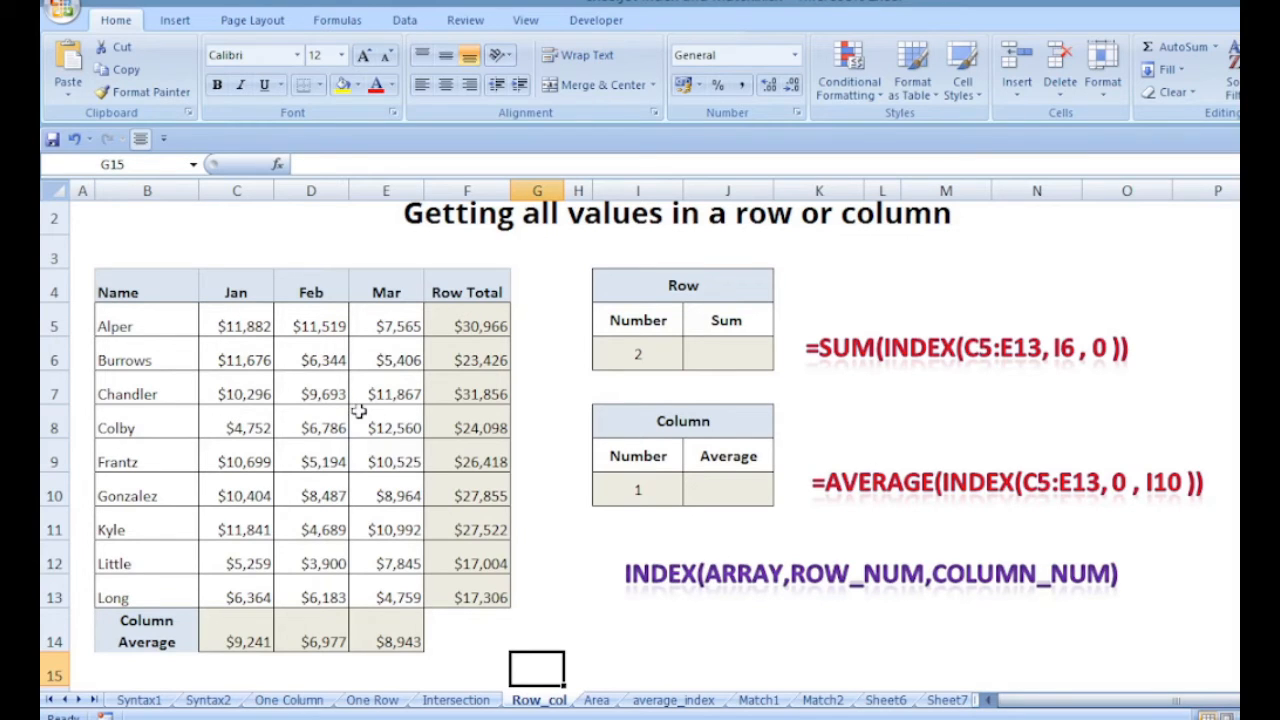
left_click(643, 350)
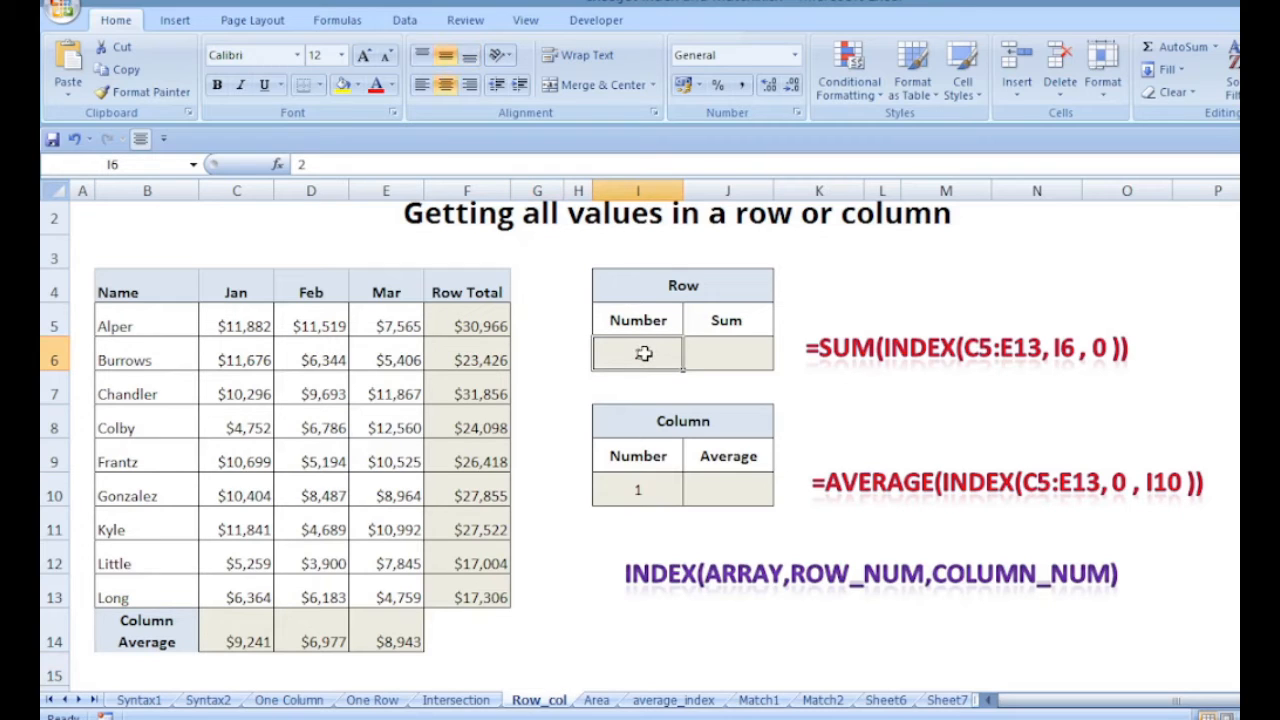
left_click(735, 355)
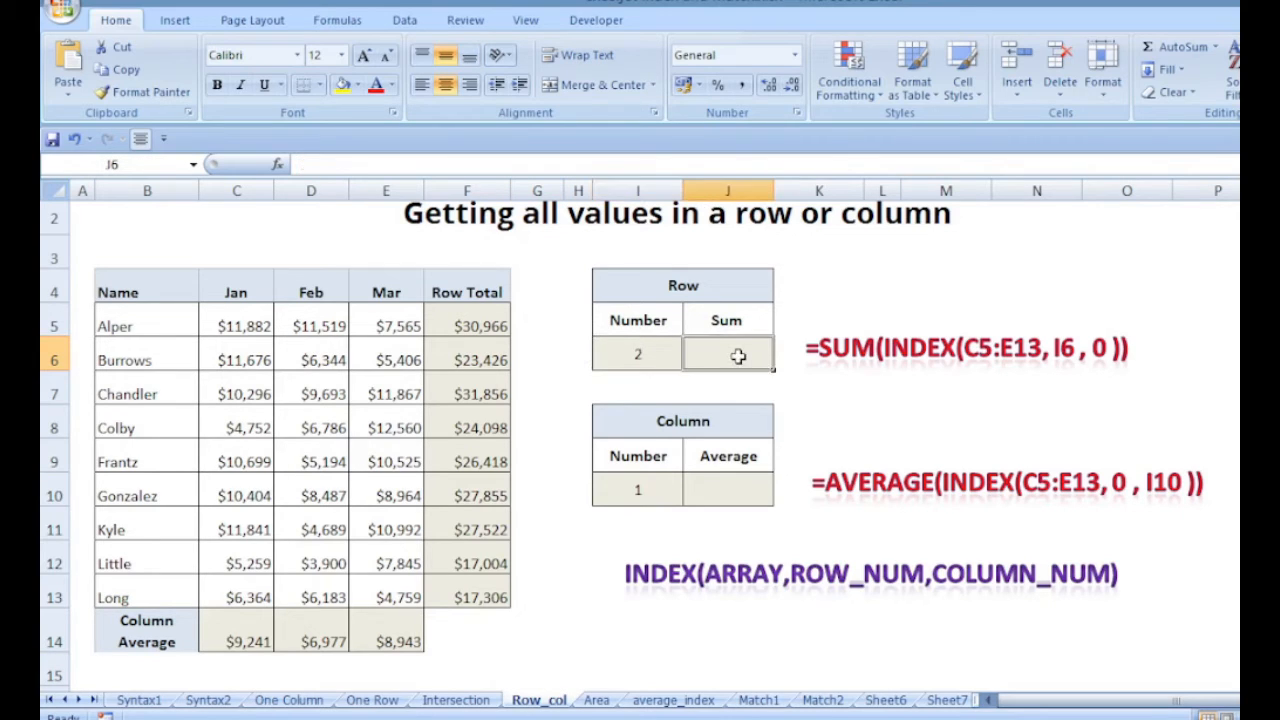
type("=")
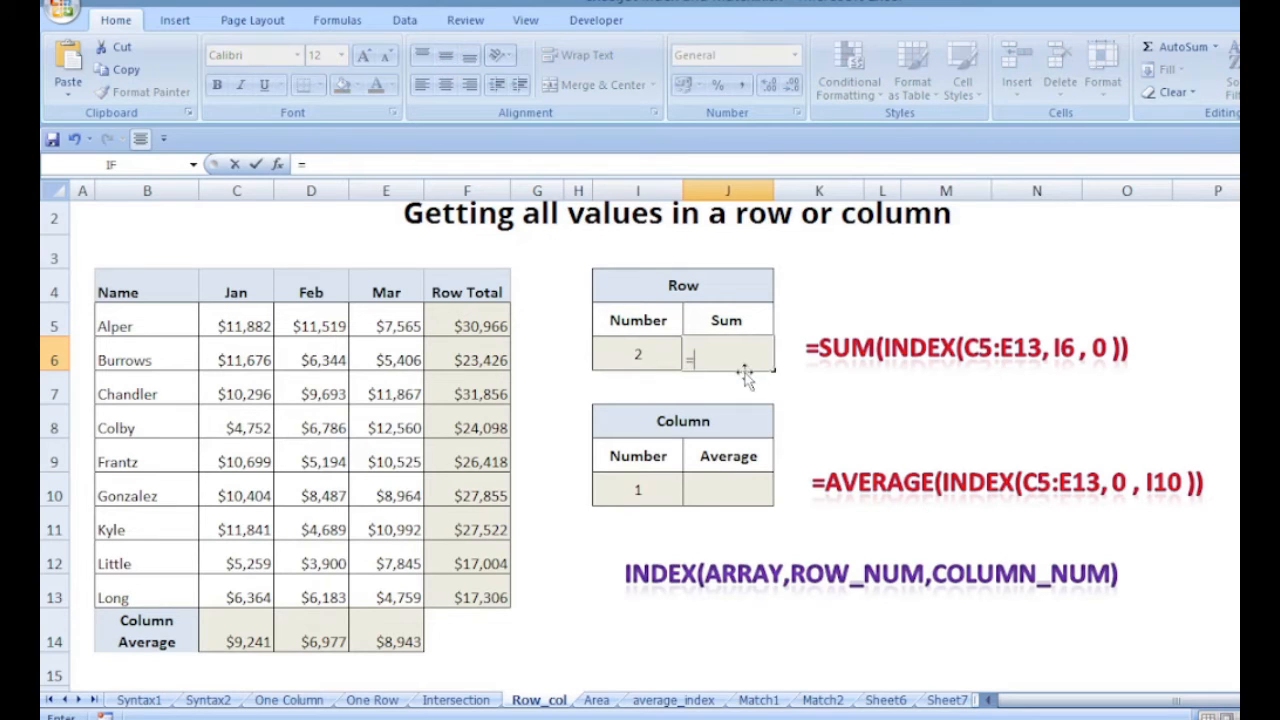
type("sum(")
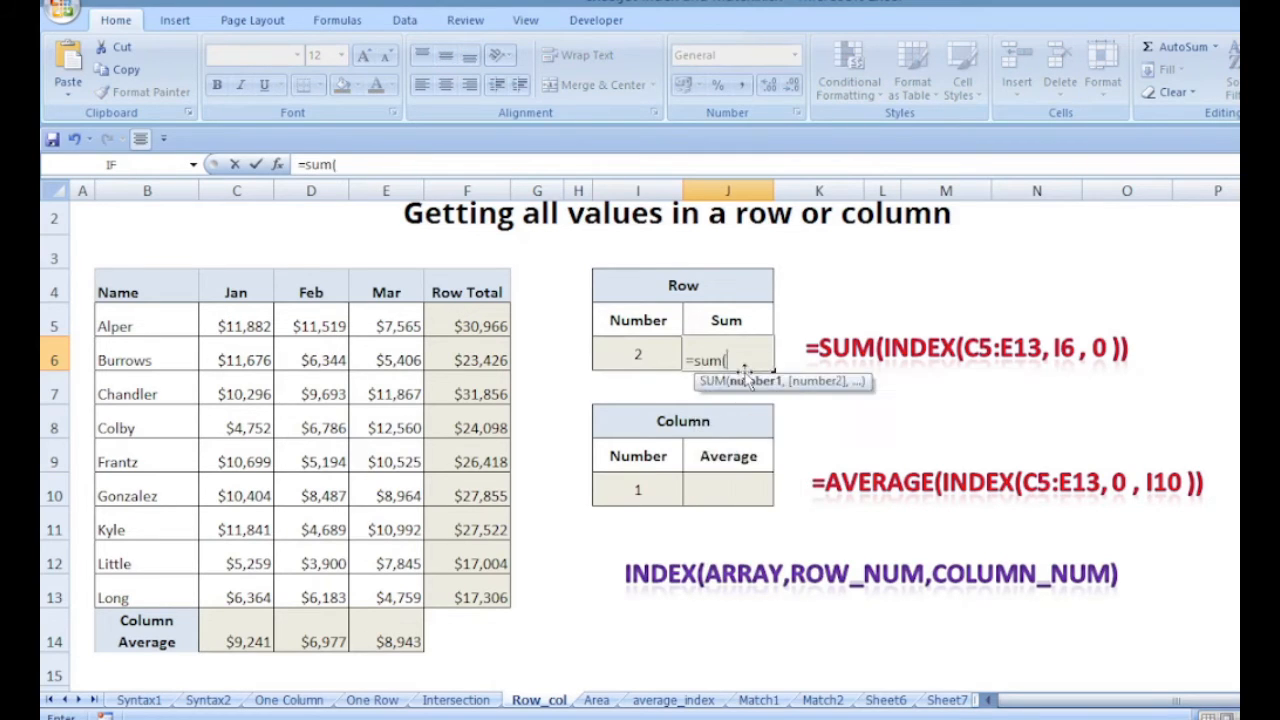
type("index")
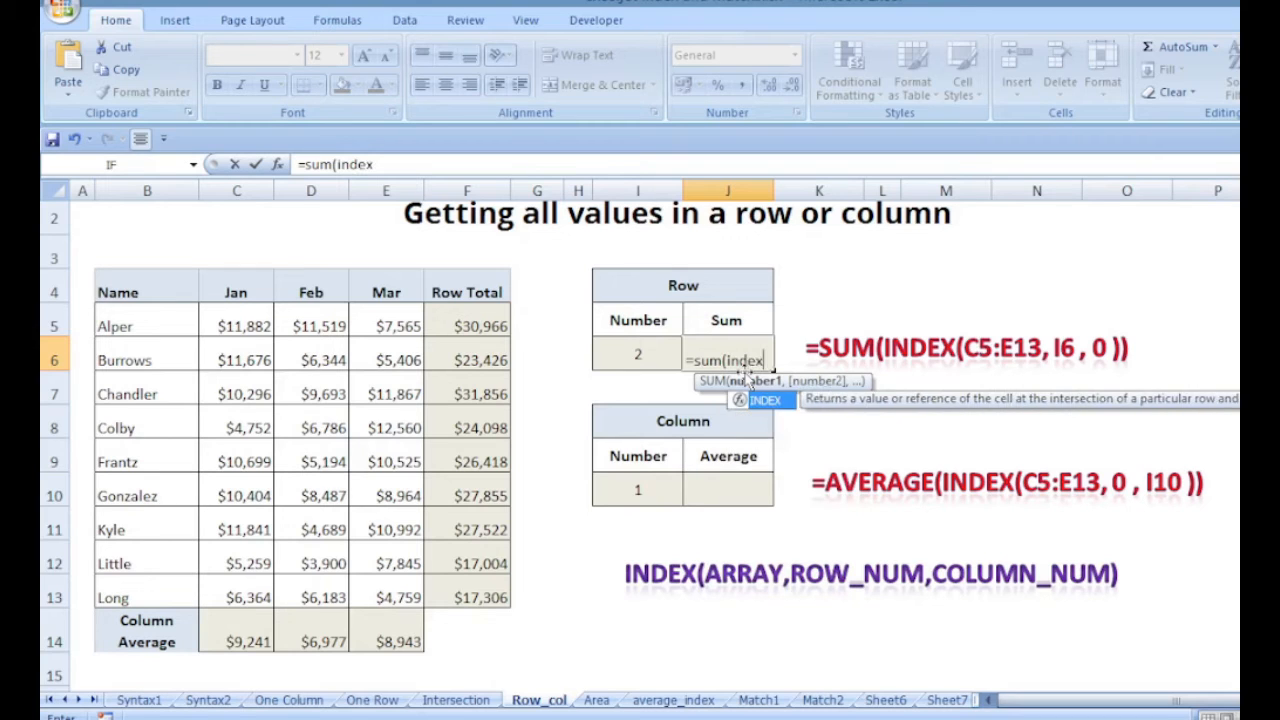
type("(")
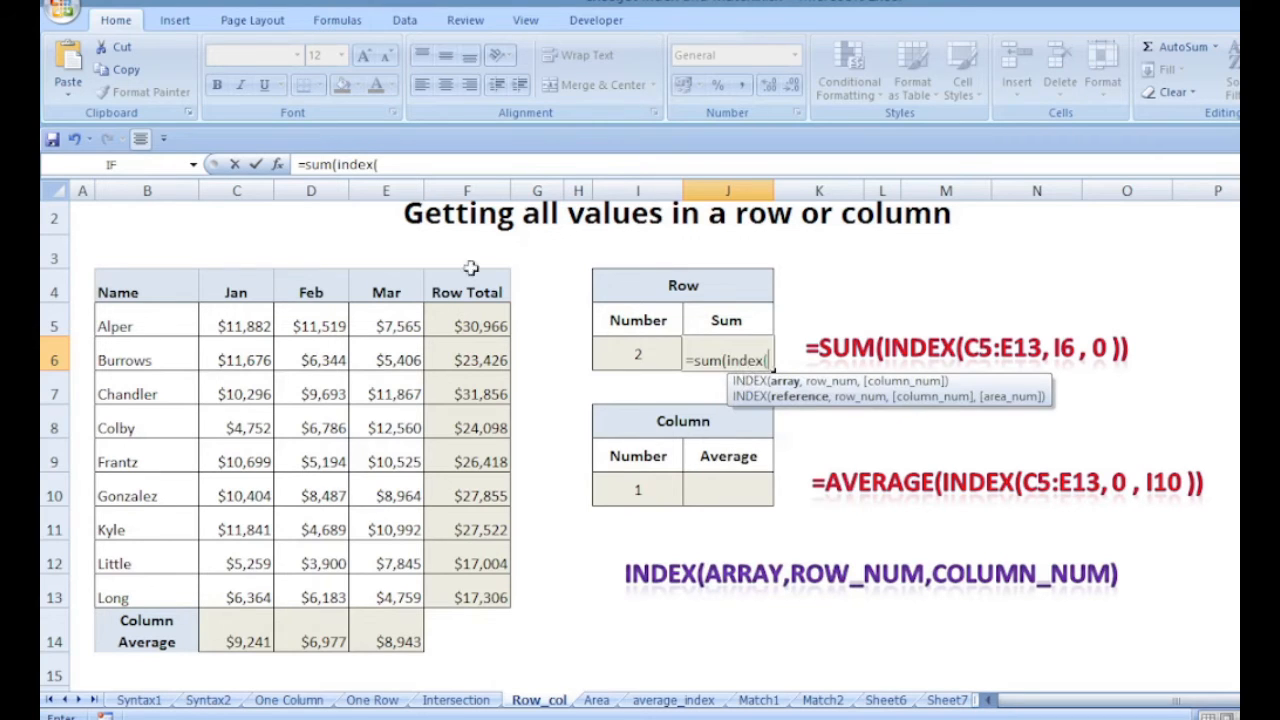
left_click_drag(215, 325, 405, 600)
type(",")
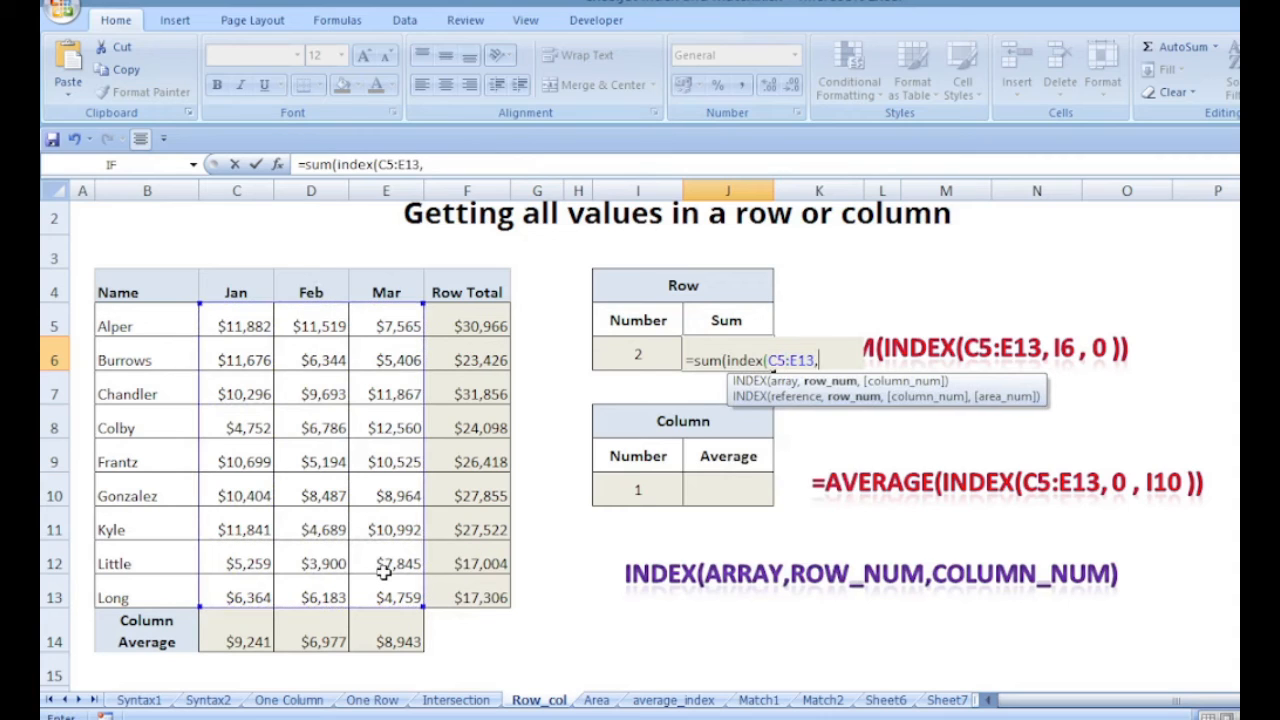
left_click(648, 354)
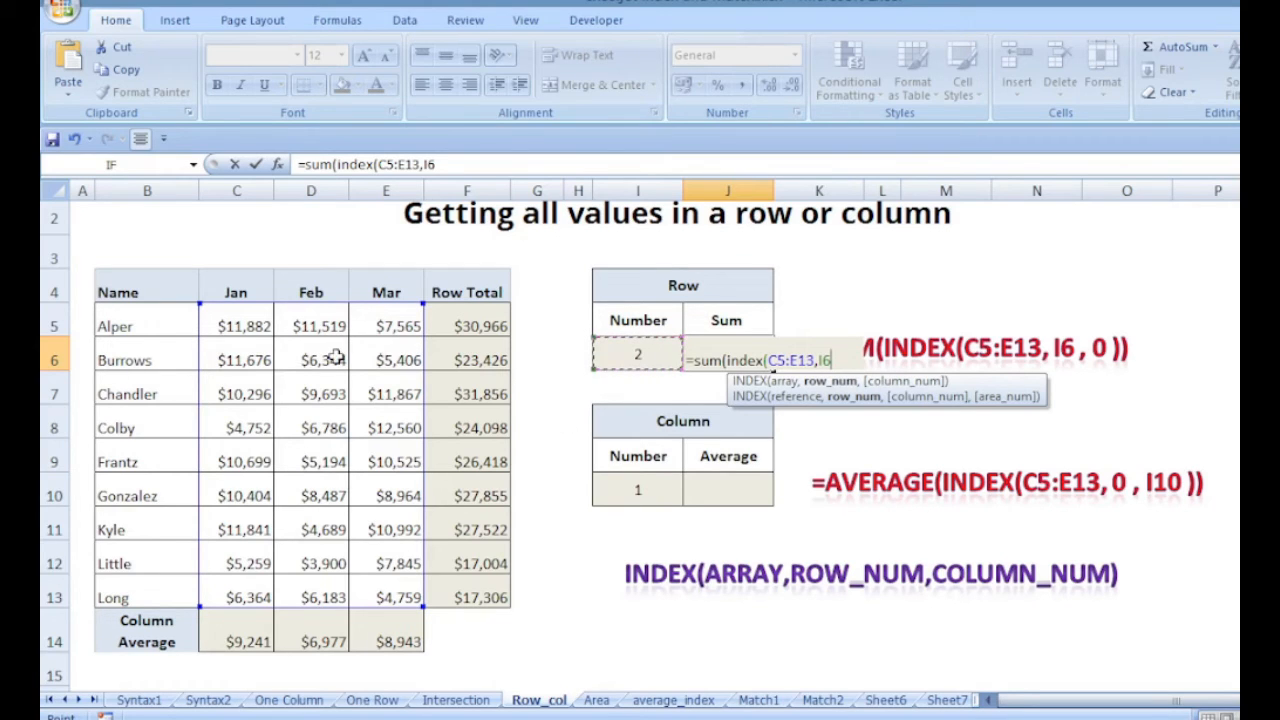
type(",0")
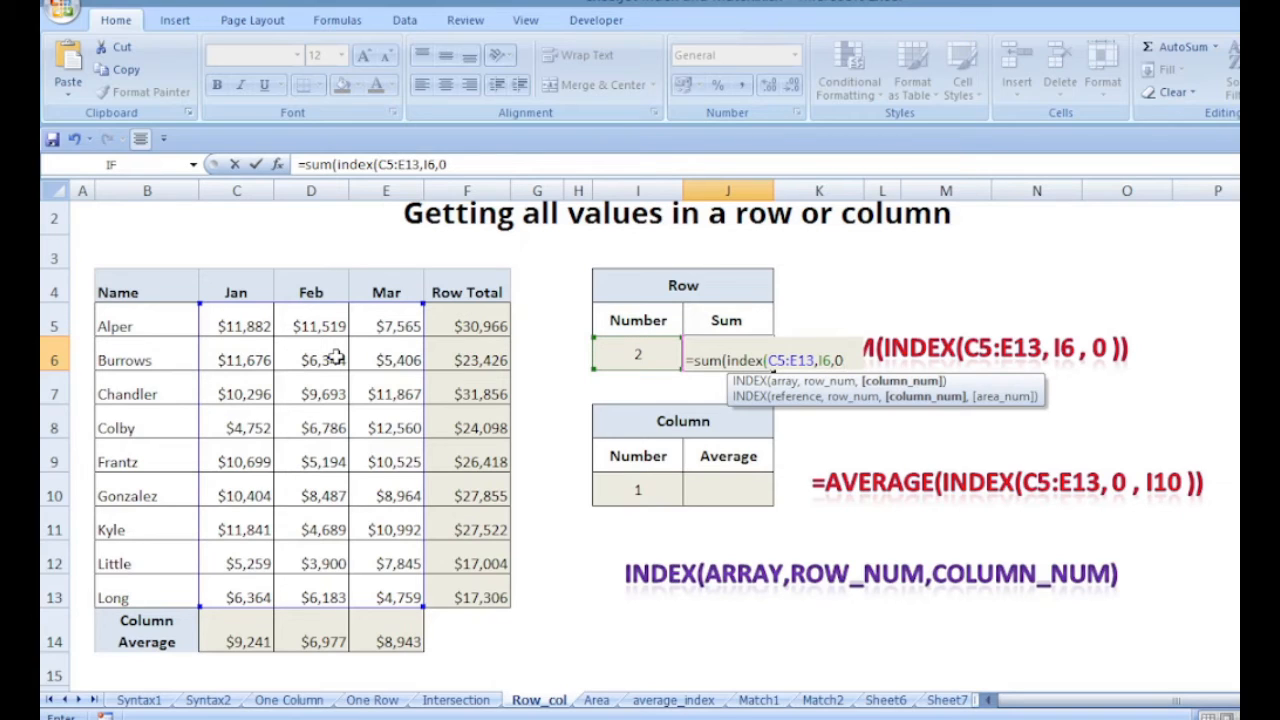
type("))")
key("Return")
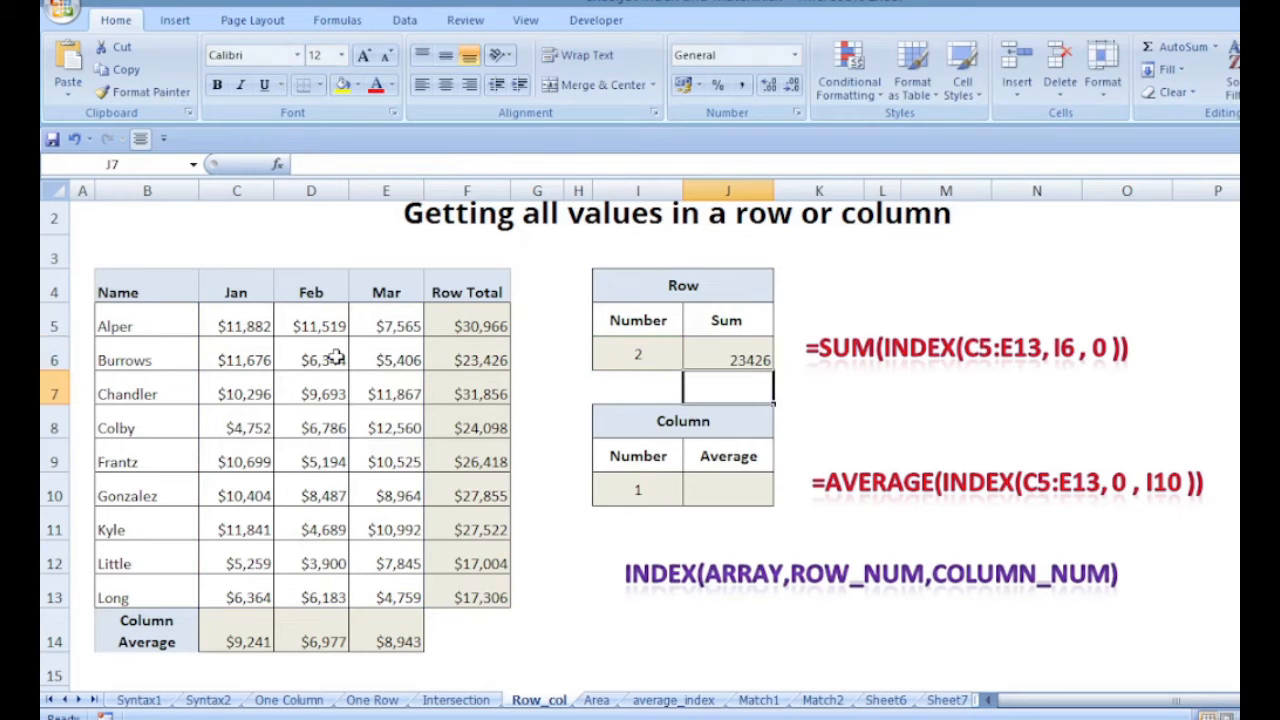
left_click(480, 356)
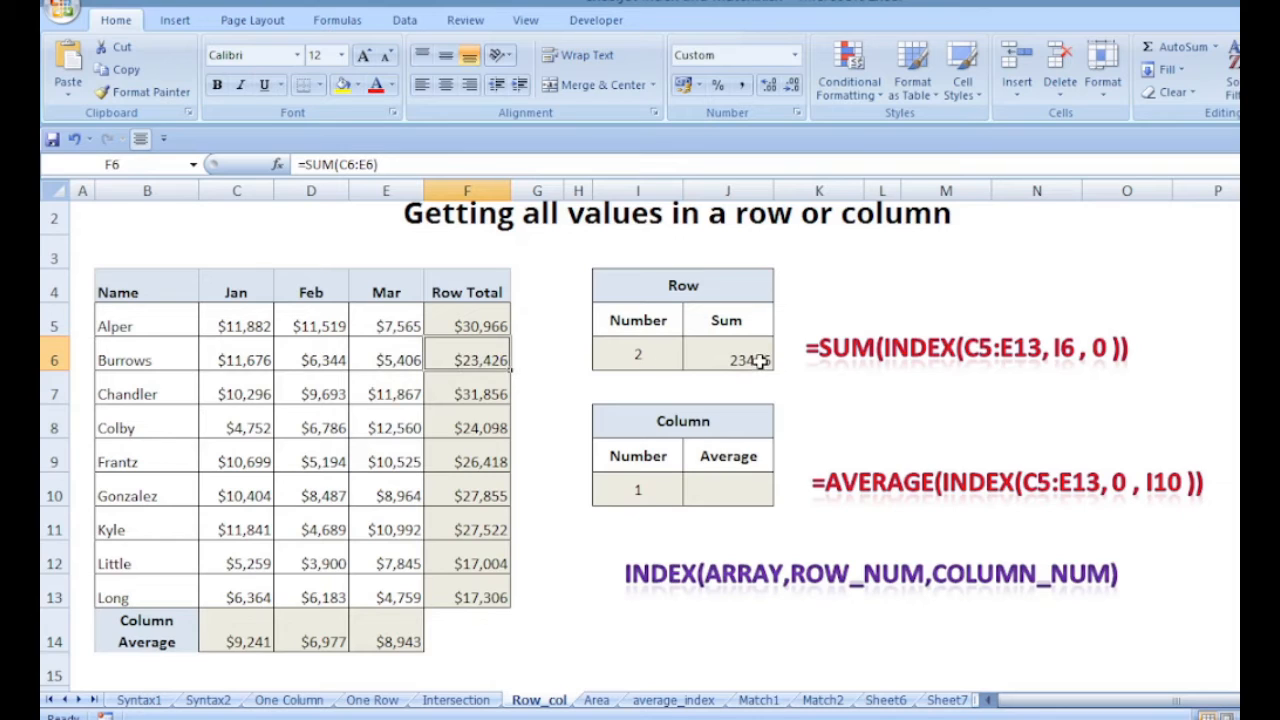
Enter =AVERAGE(INDEX(C5:E13,0,I10)) in the Average cell J10, keeping that cell selected
left_click(707, 483)
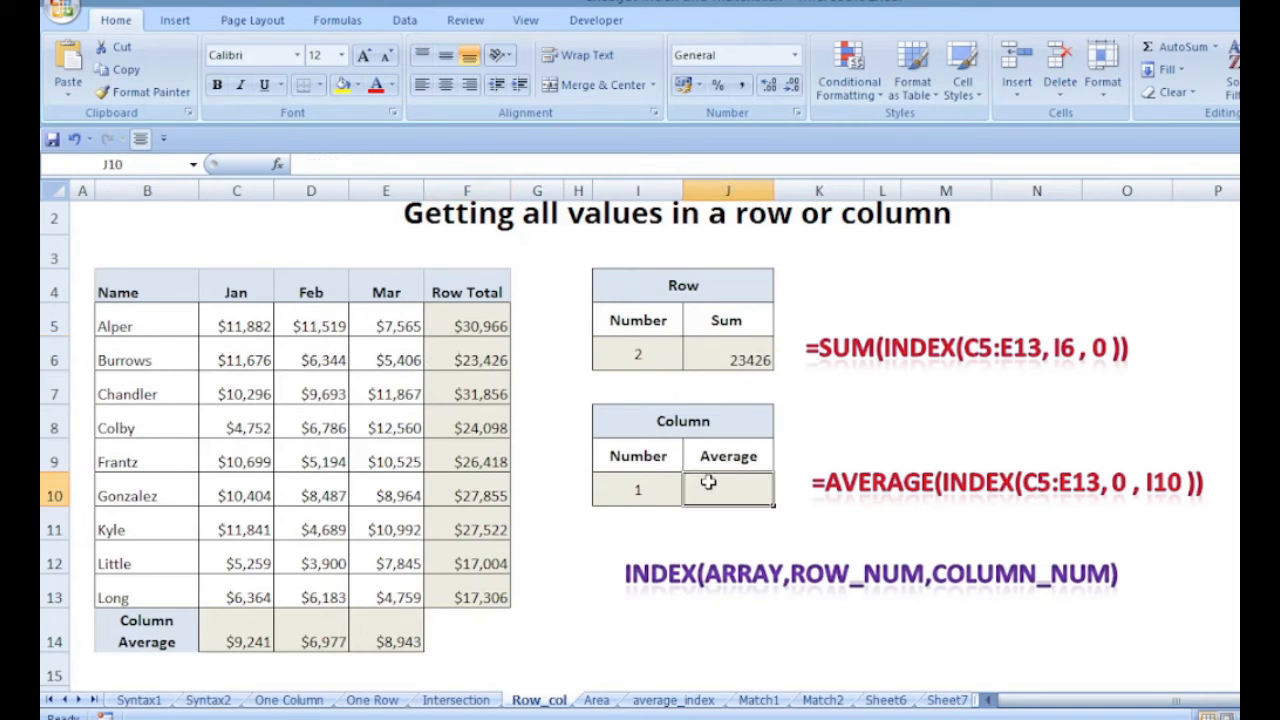
type("=")
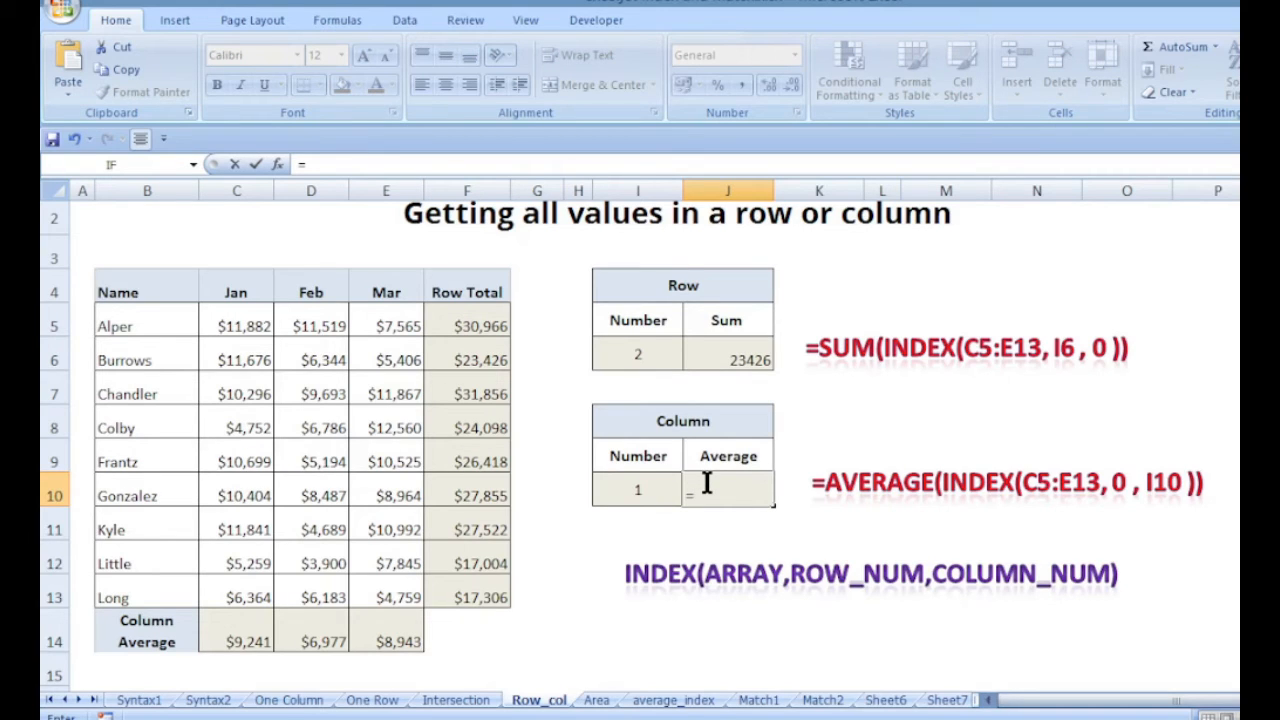
type("average(index(")
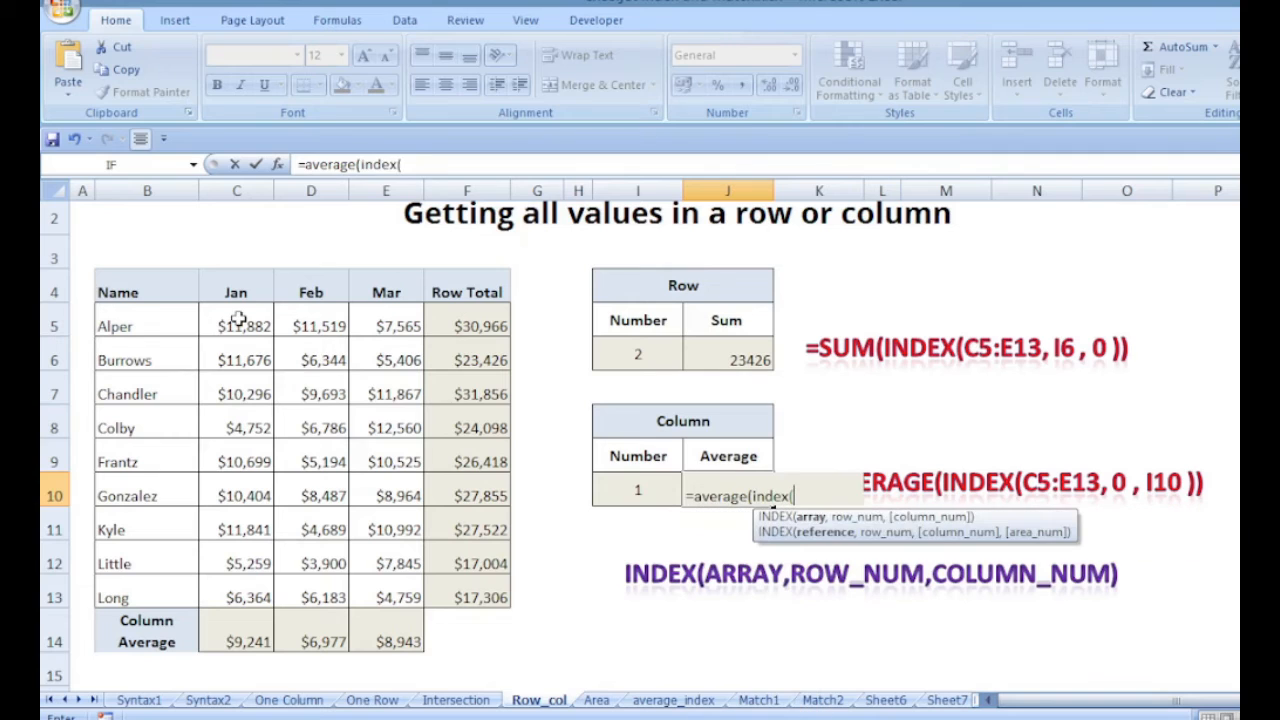
left_click_drag(238, 318, 360, 580)
type(",")
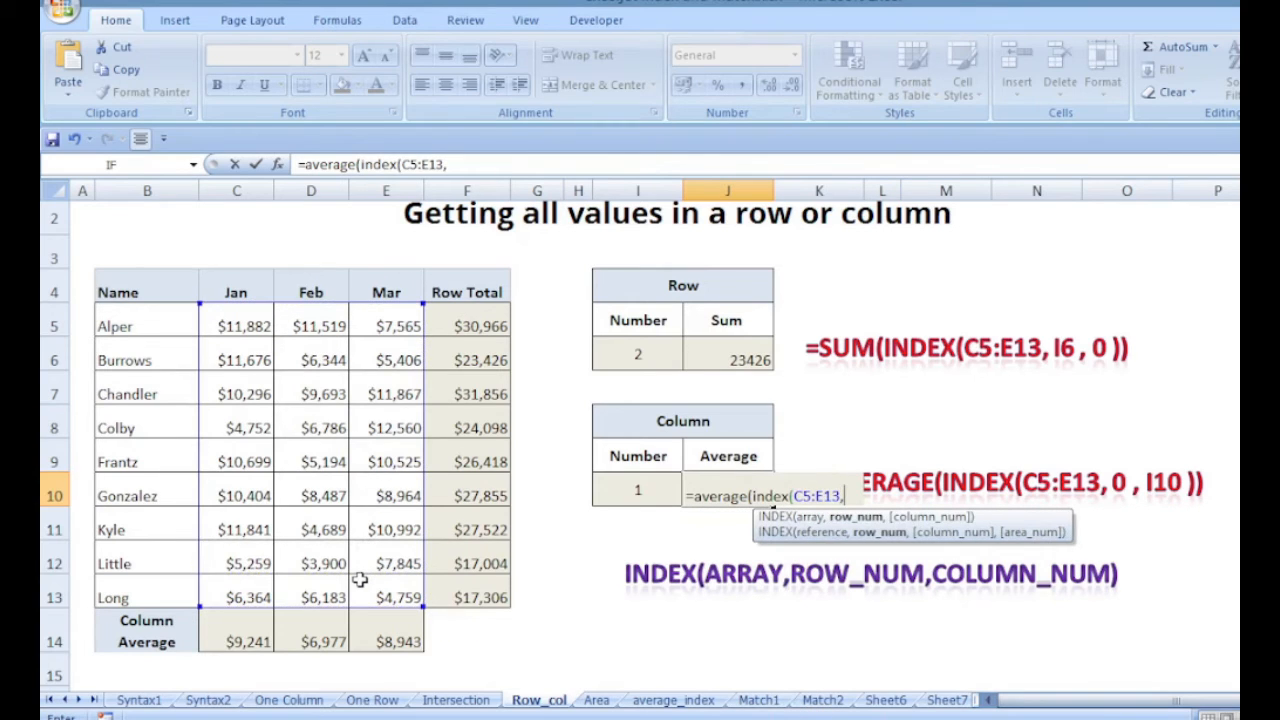
type("0,")
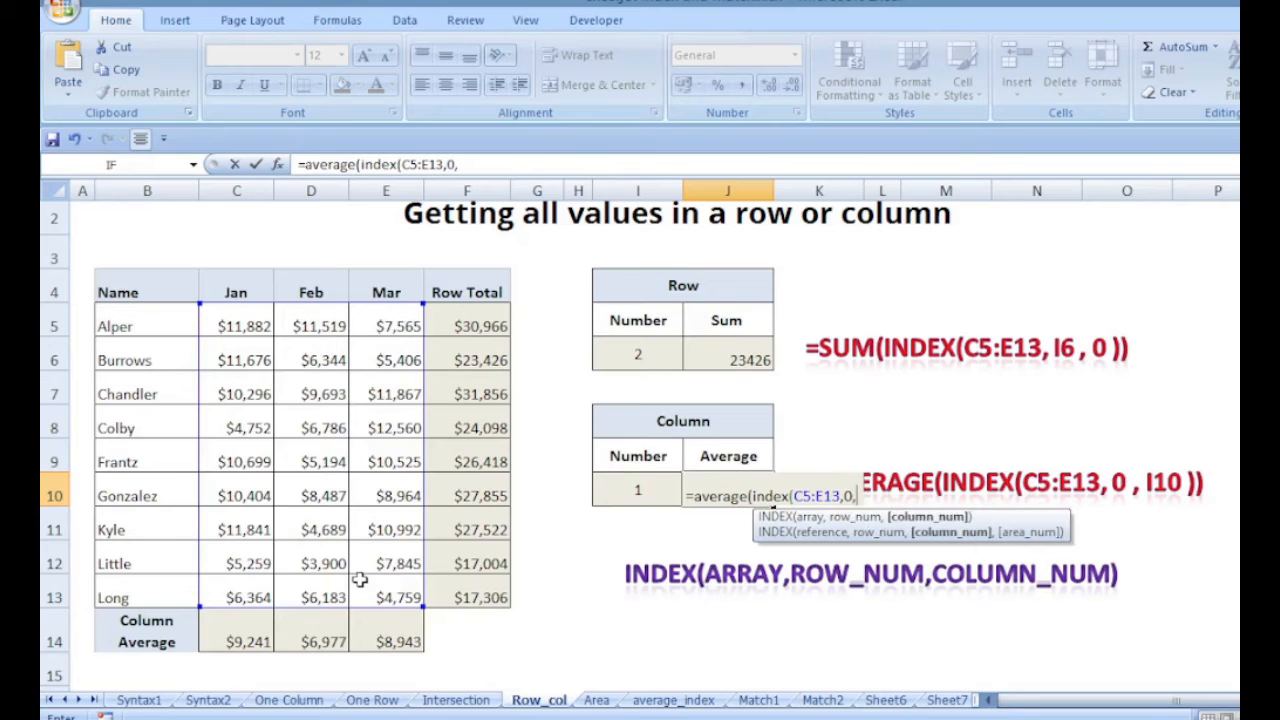
left_click(643, 493)
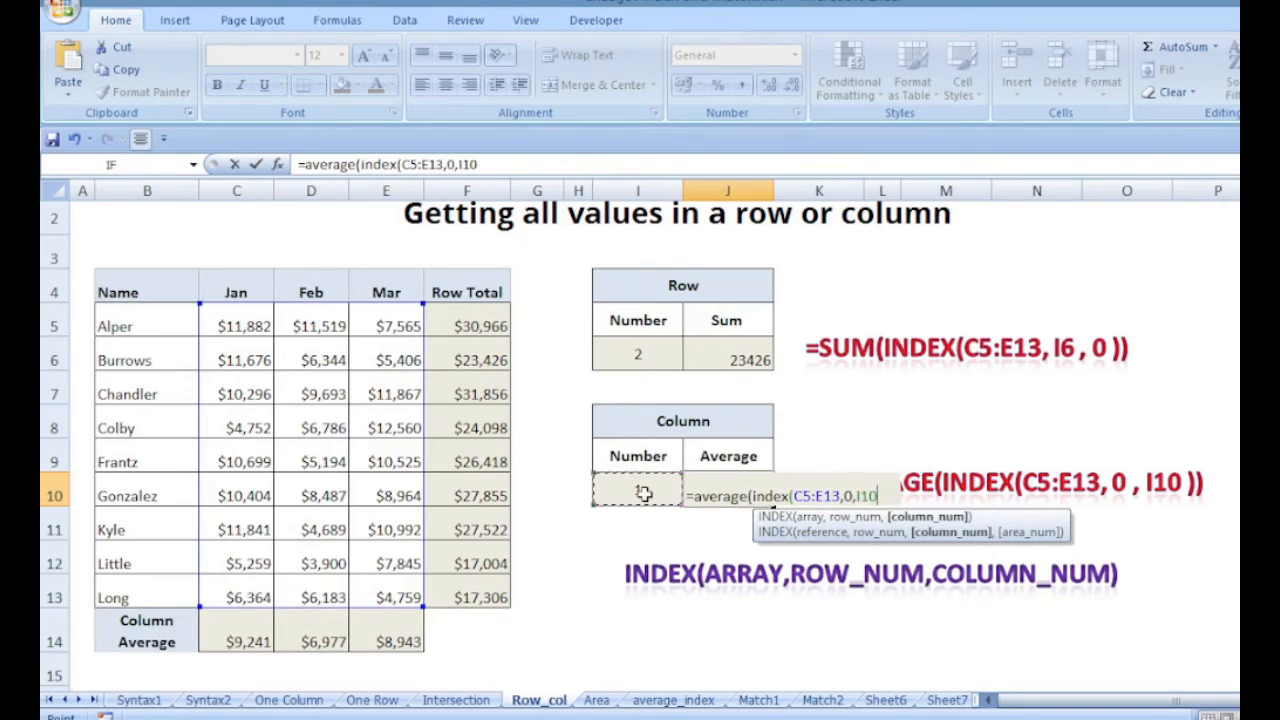
key("ctrl+Return")
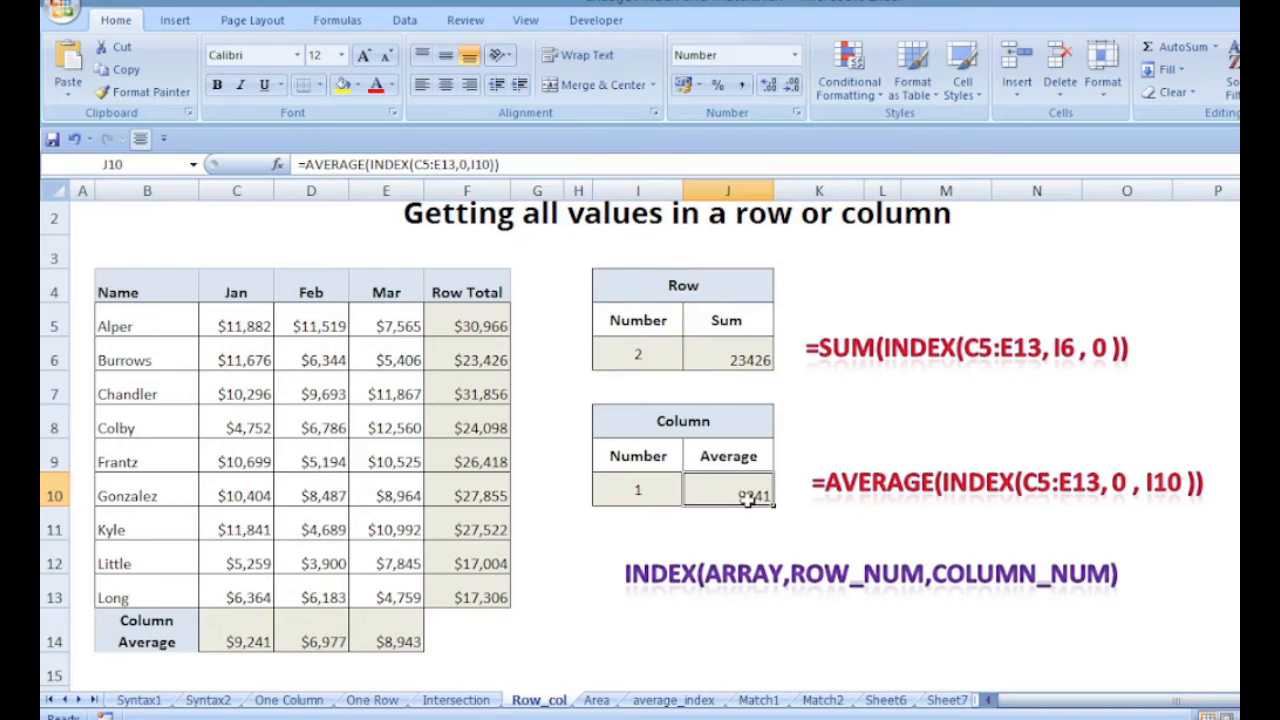
On the Area sheet, begin an INDEX formula in the Value cell O5 with (E5:F13,G5:H13,I5:J13) as its reference
left_click(597, 700)
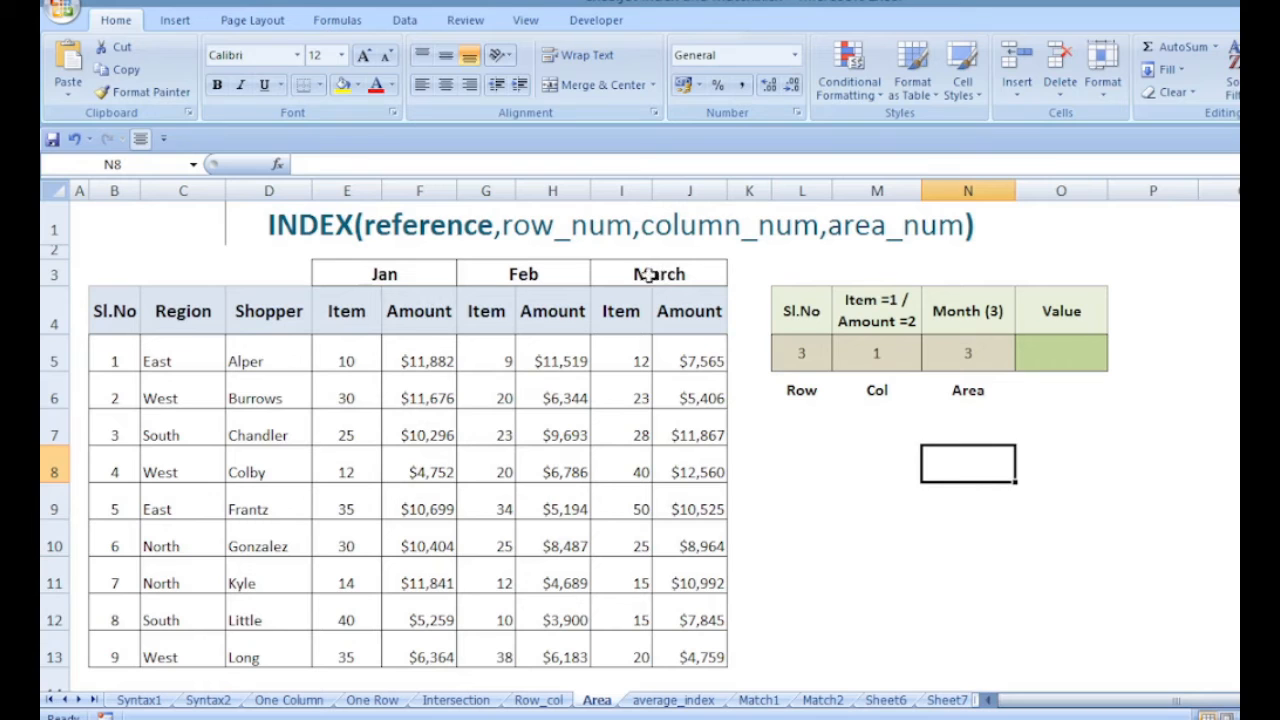
left_click_drag(345, 352, 408, 640)
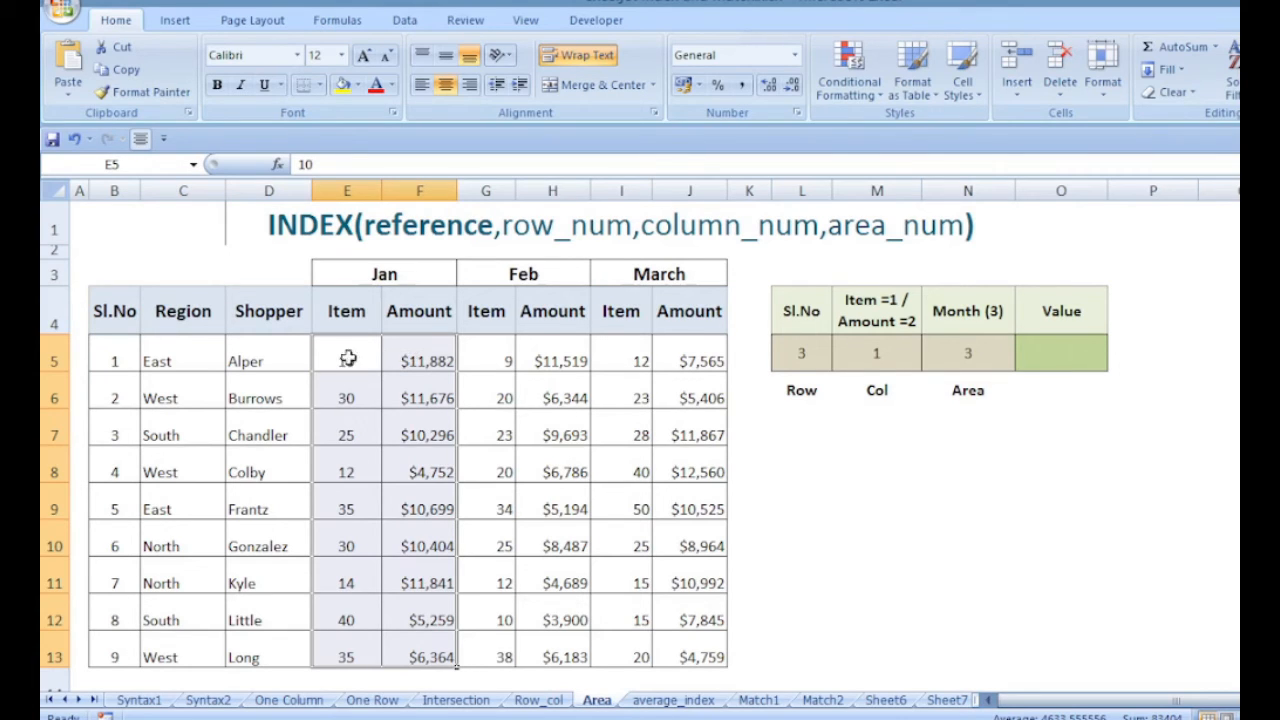
left_click(1062, 354)
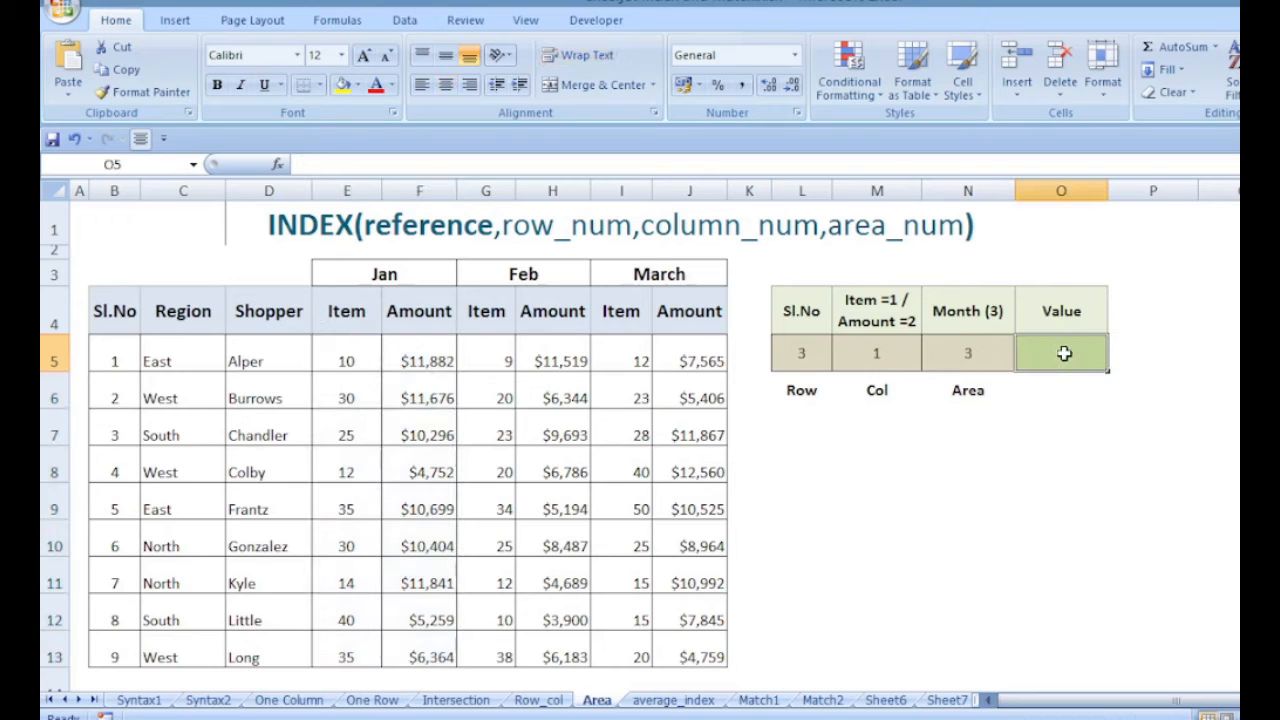
type("=")
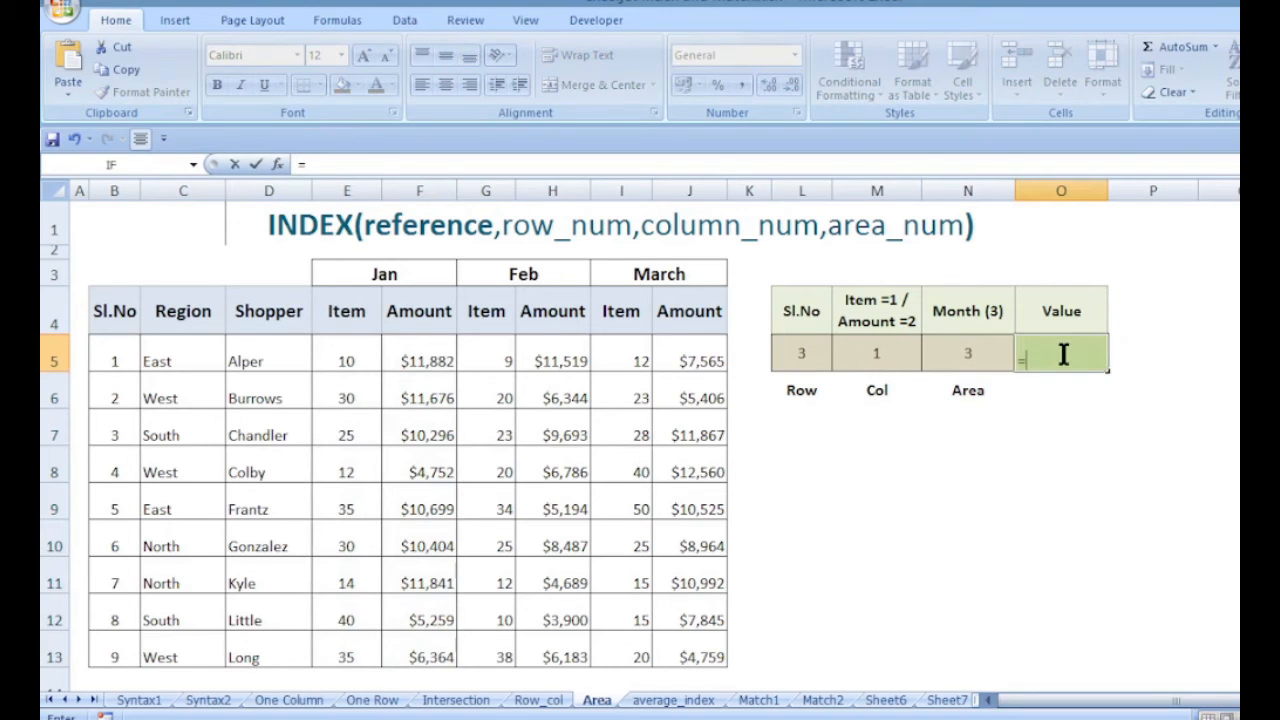
type("index(")
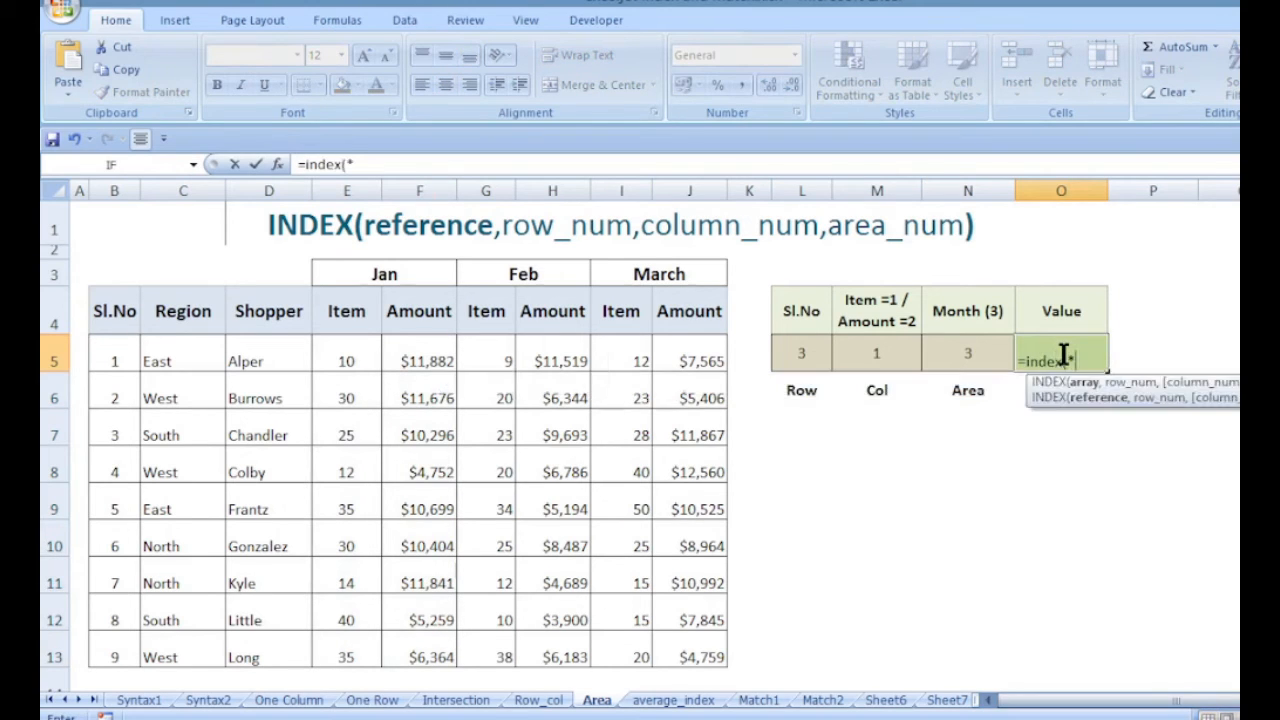
type("((")
left_click_drag(352, 350, 410, 636)
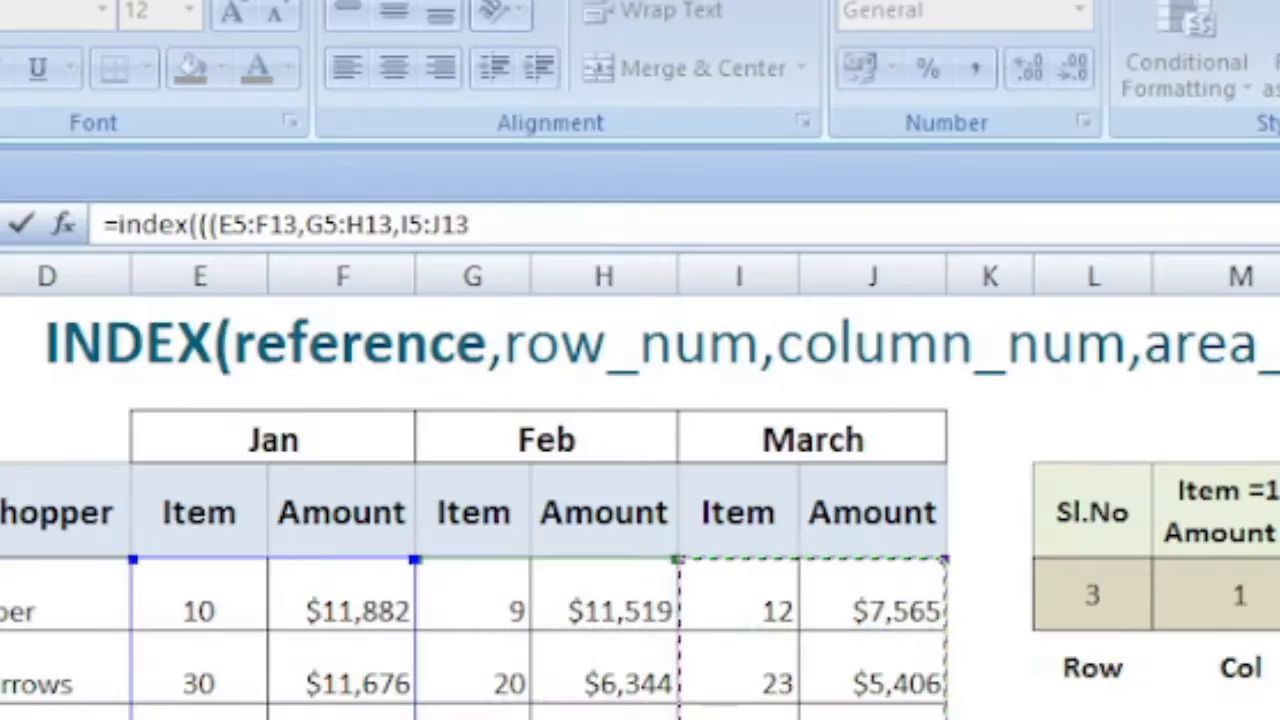
type(")")
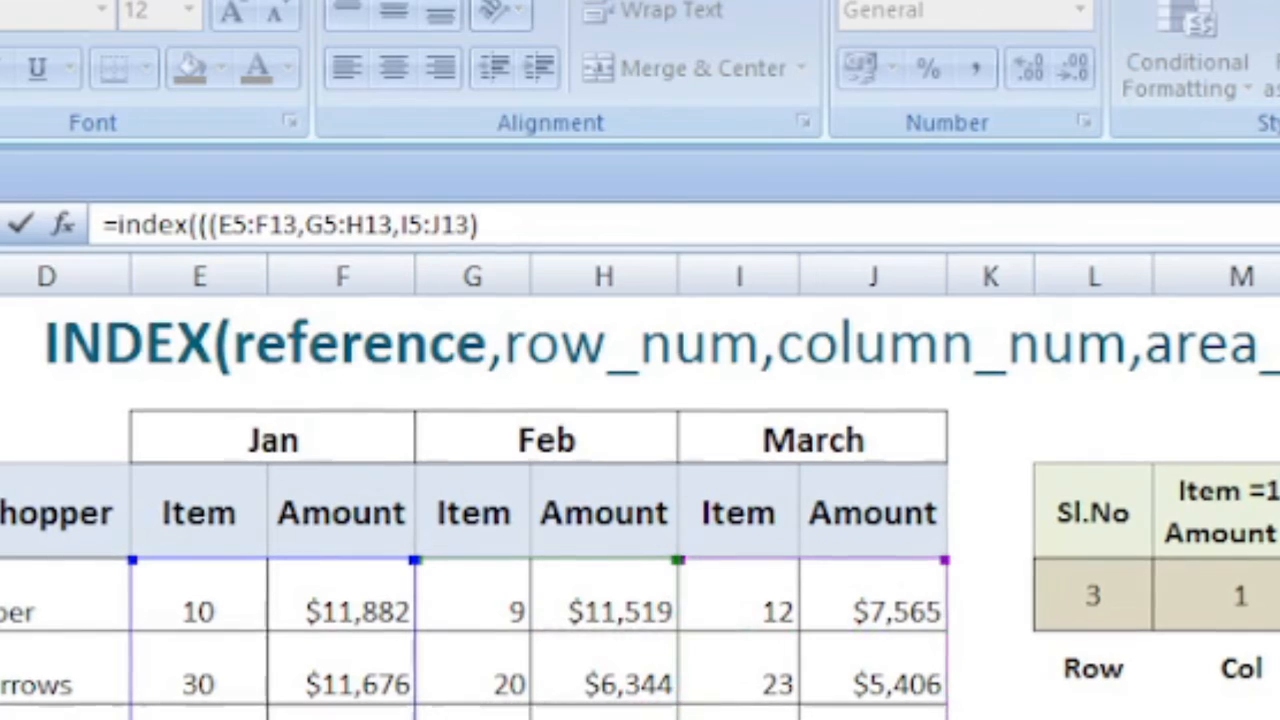
type(",")
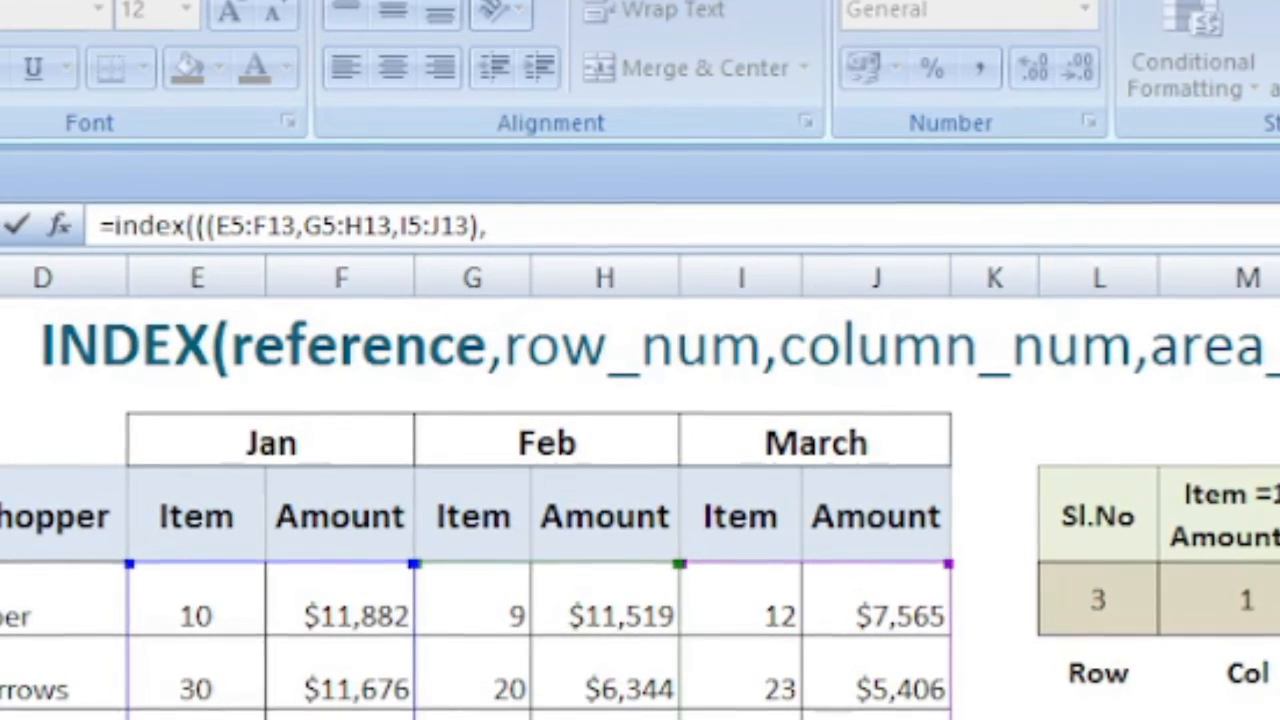
Complete the O5 formula as =INDEX((E5:F13,G5:H13,I5:J13),L5,M5,N5), removing the extra opening parenthesis, and check the result against row 7
left_click(1096, 605)
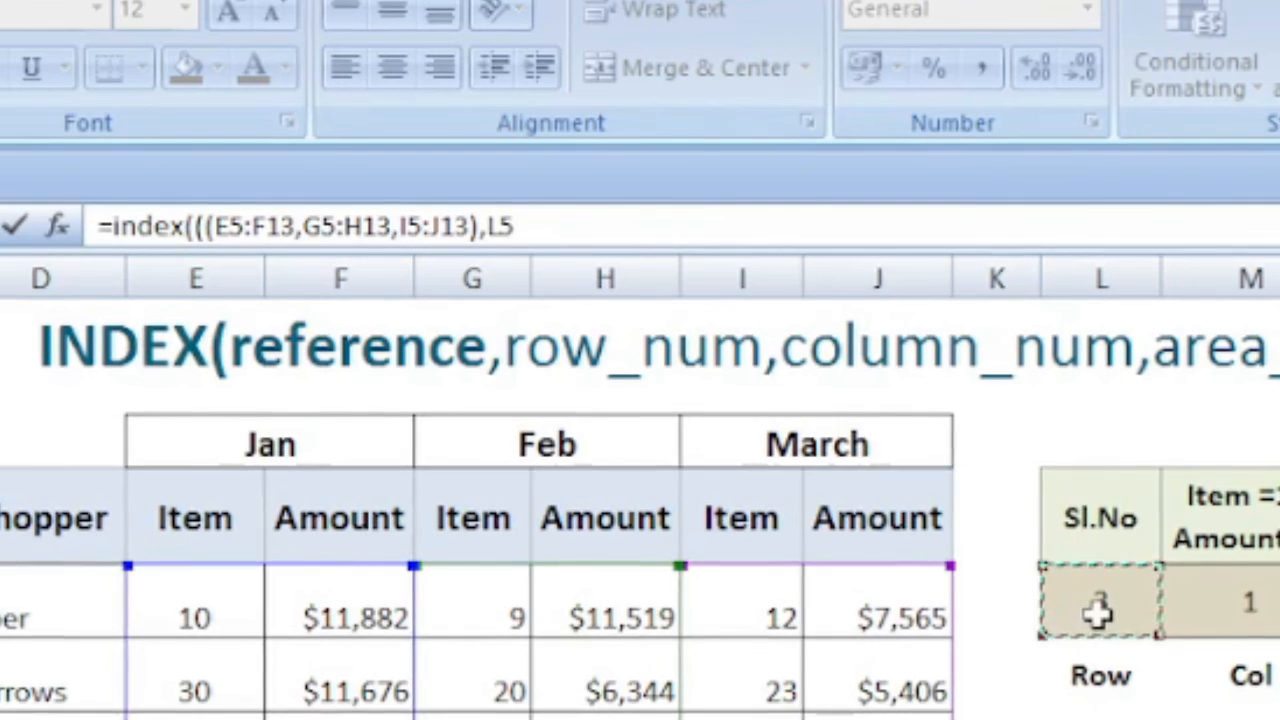
type(",")
left_click(1250, 606)
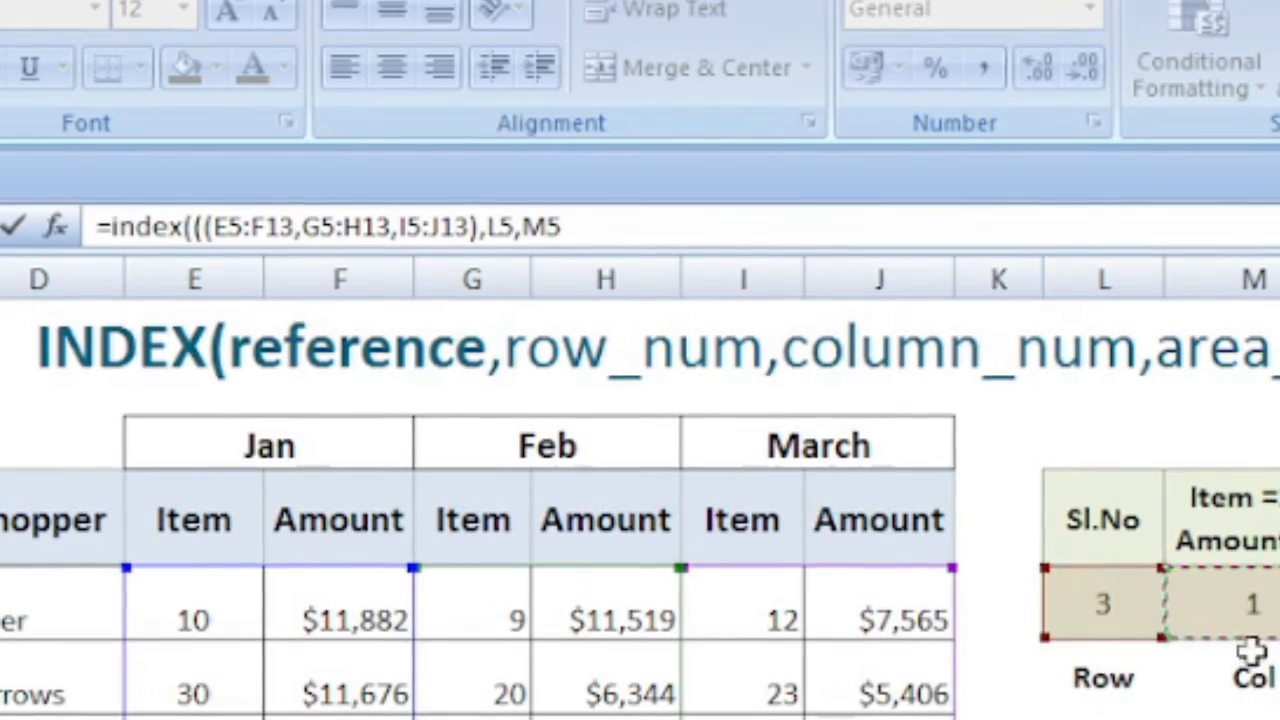
type(",N5")
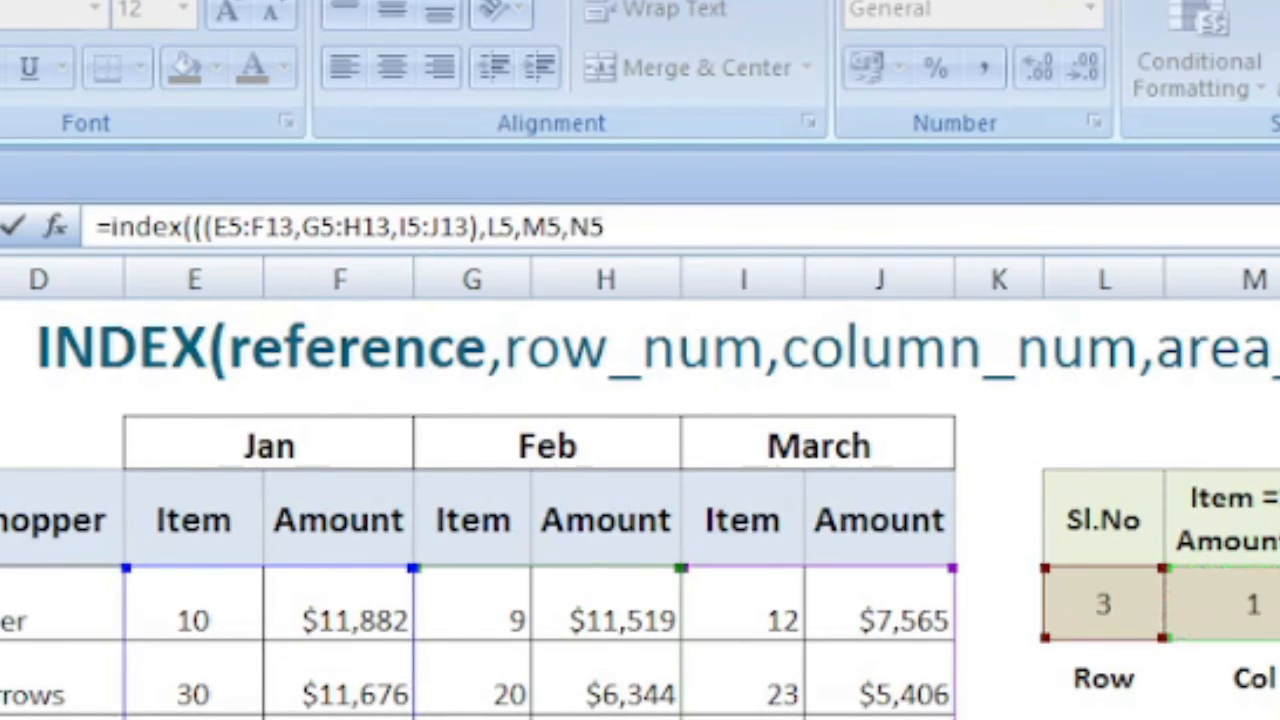
type(")")
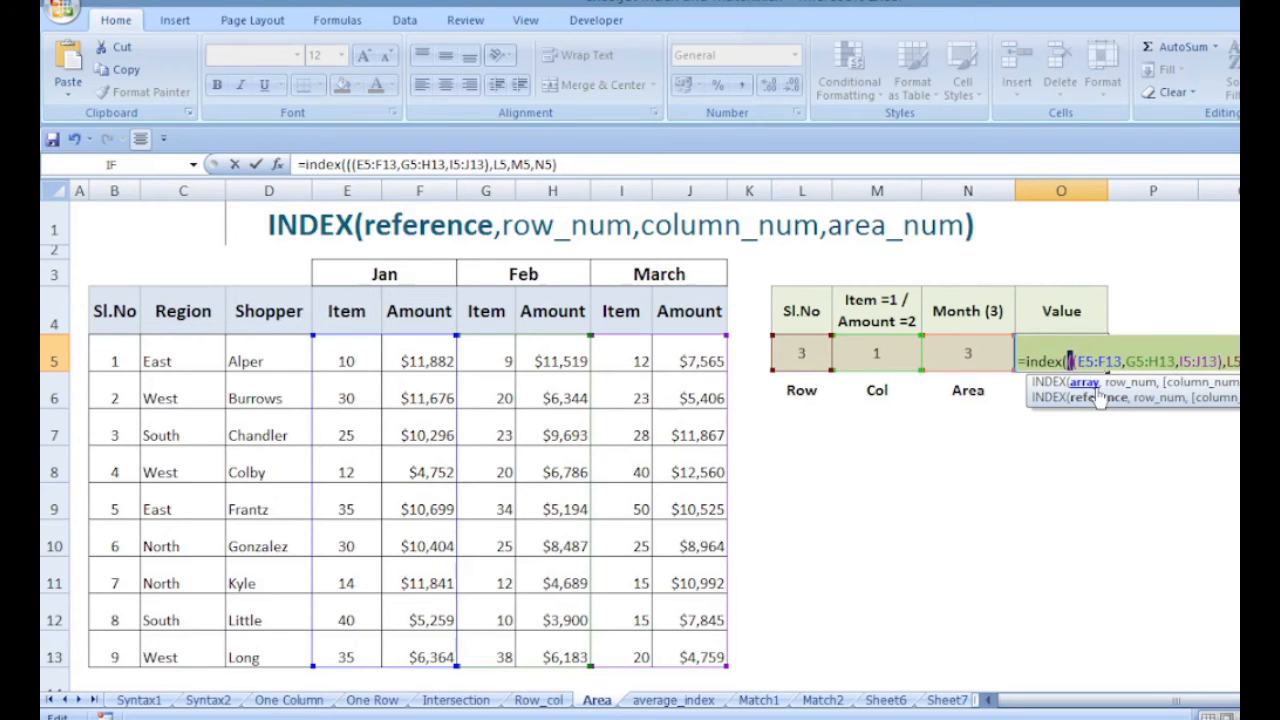
key("Delete")
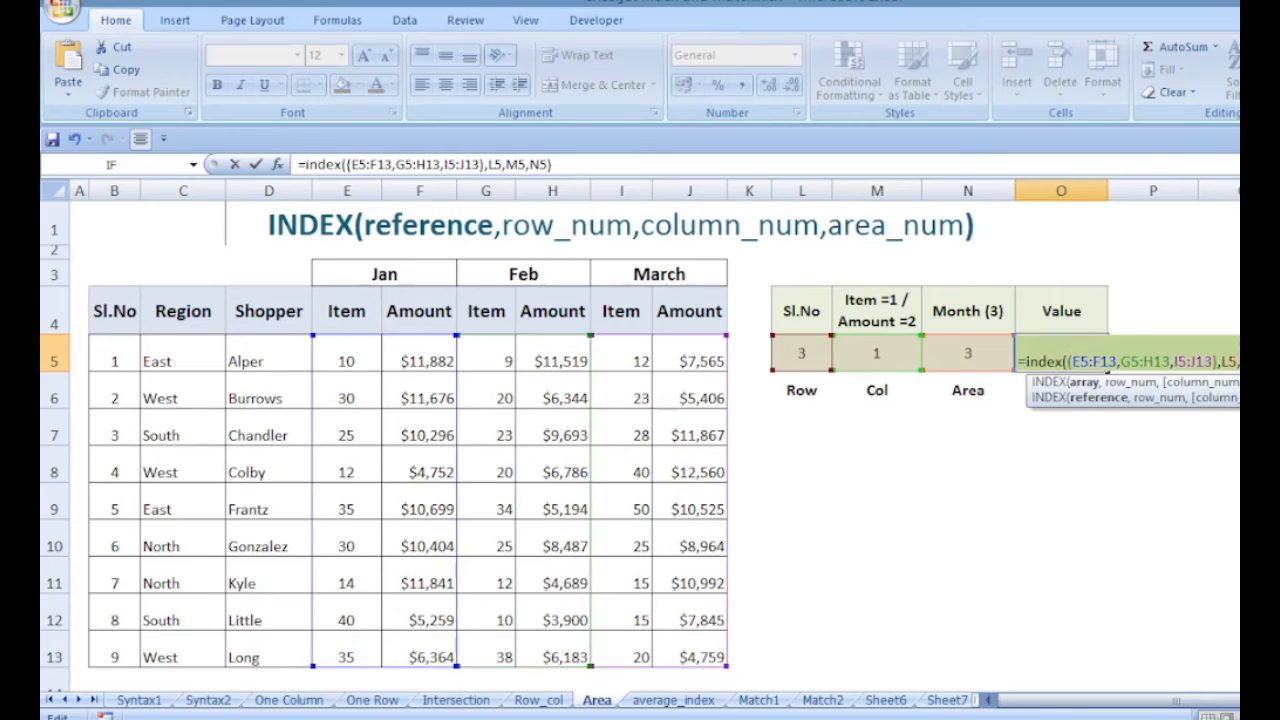
key("Return")
key("Return")
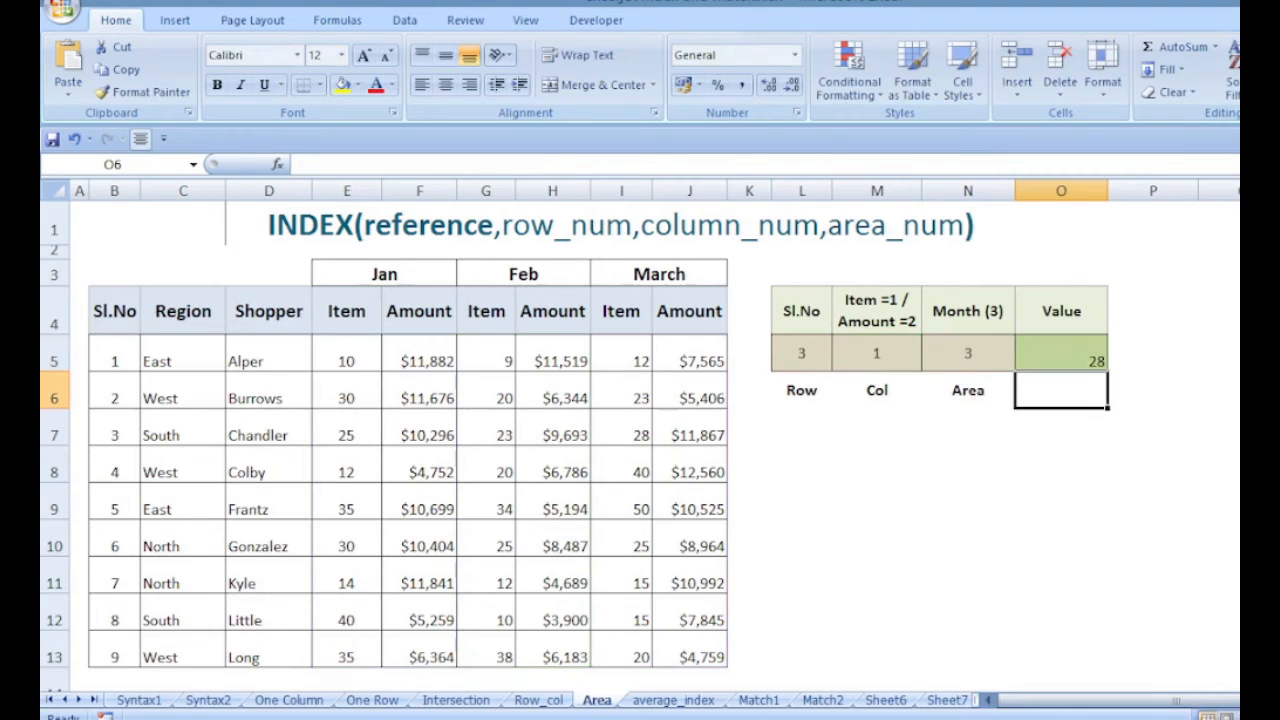
left_click(1080, 343)
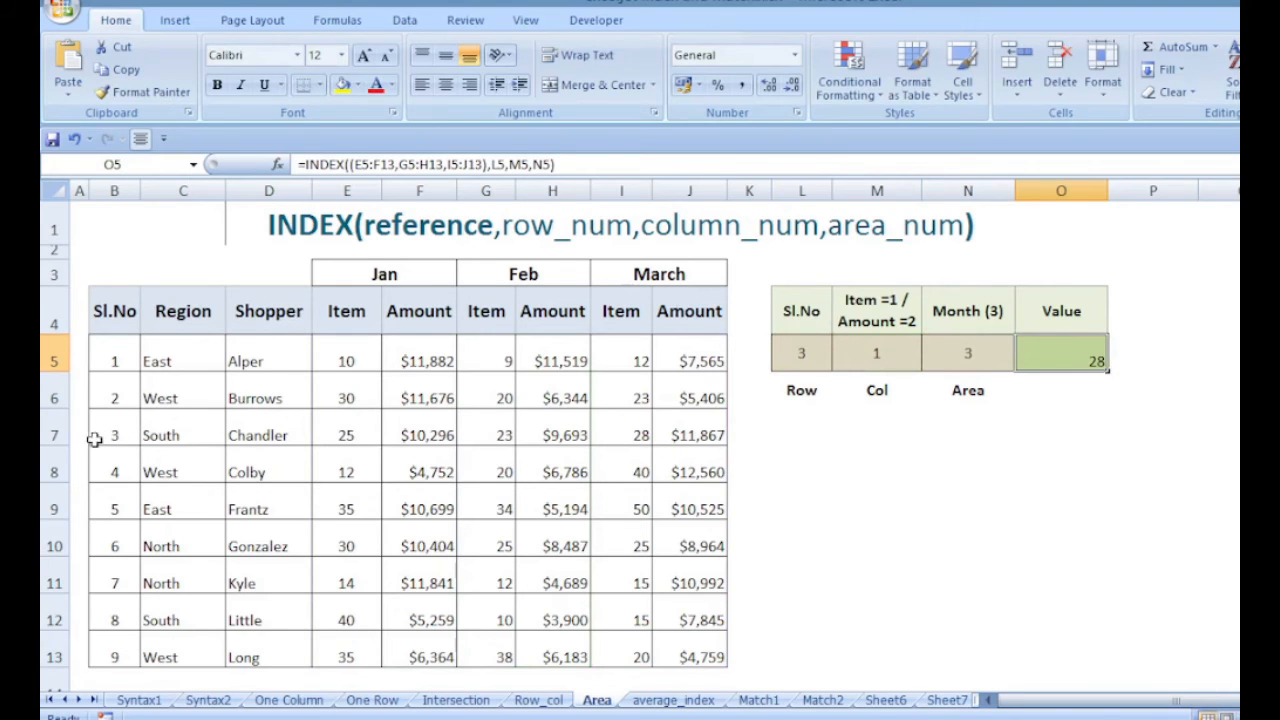
left_click(57, 433)
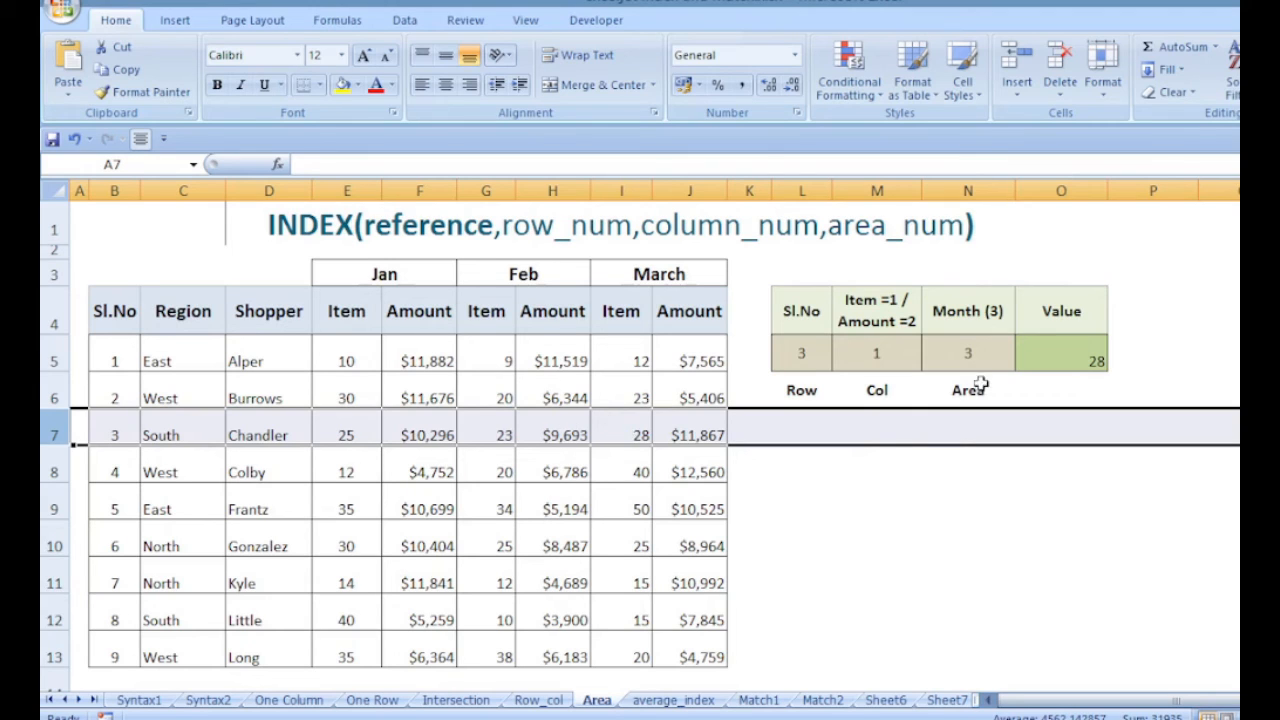
Set the Item/Amount column number in M5 to 2 and check the result against the March amount in J7
left_click(869, 352)
double_click(893, 355)
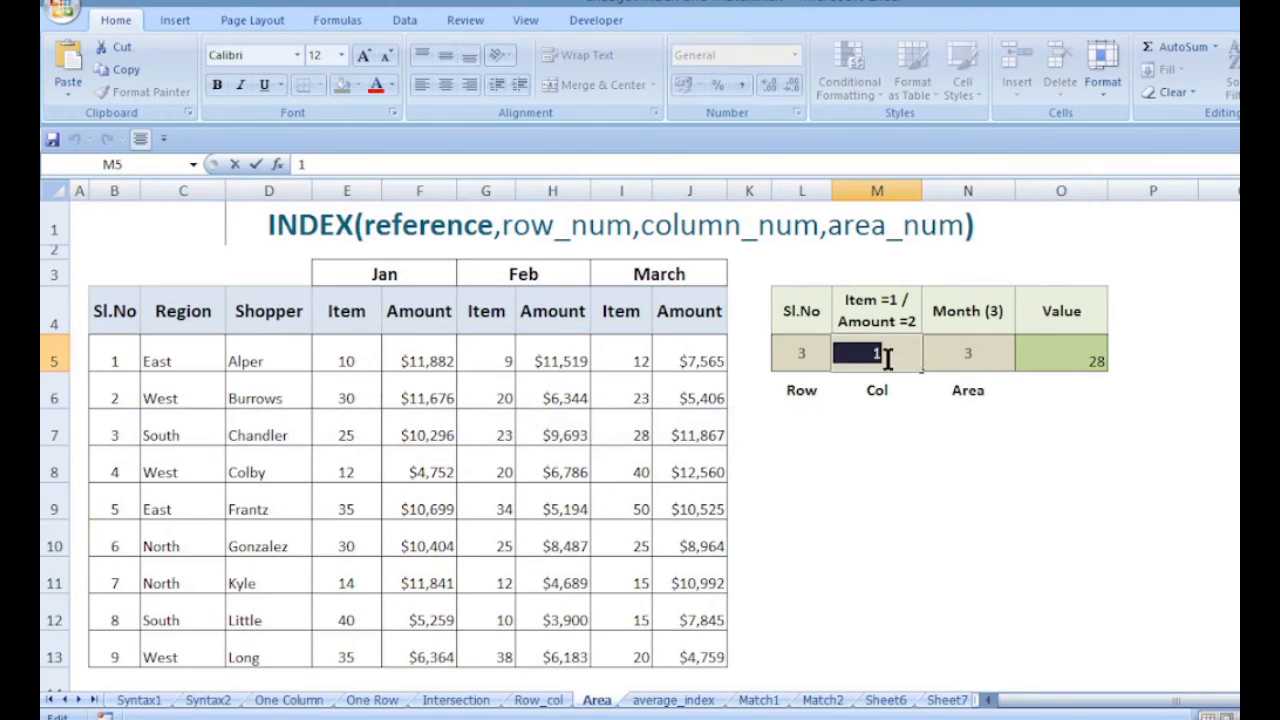
type("2")
key("Return")
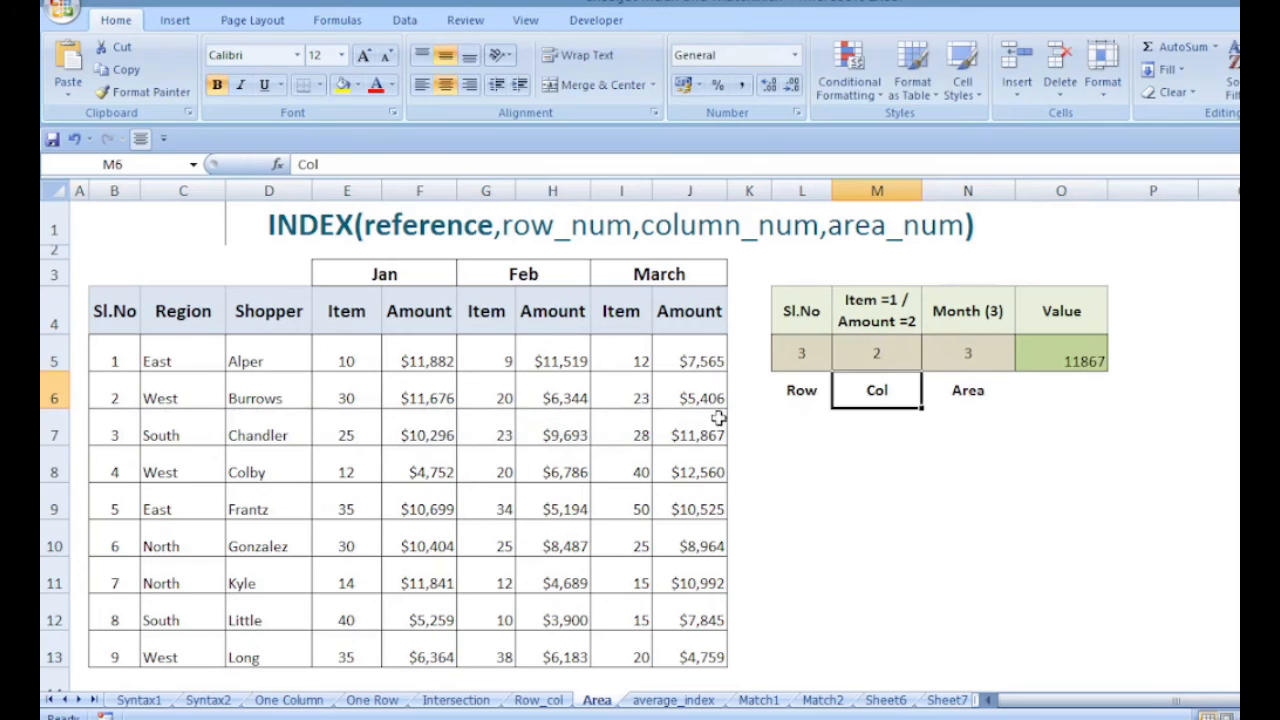
left_click(700, 430)
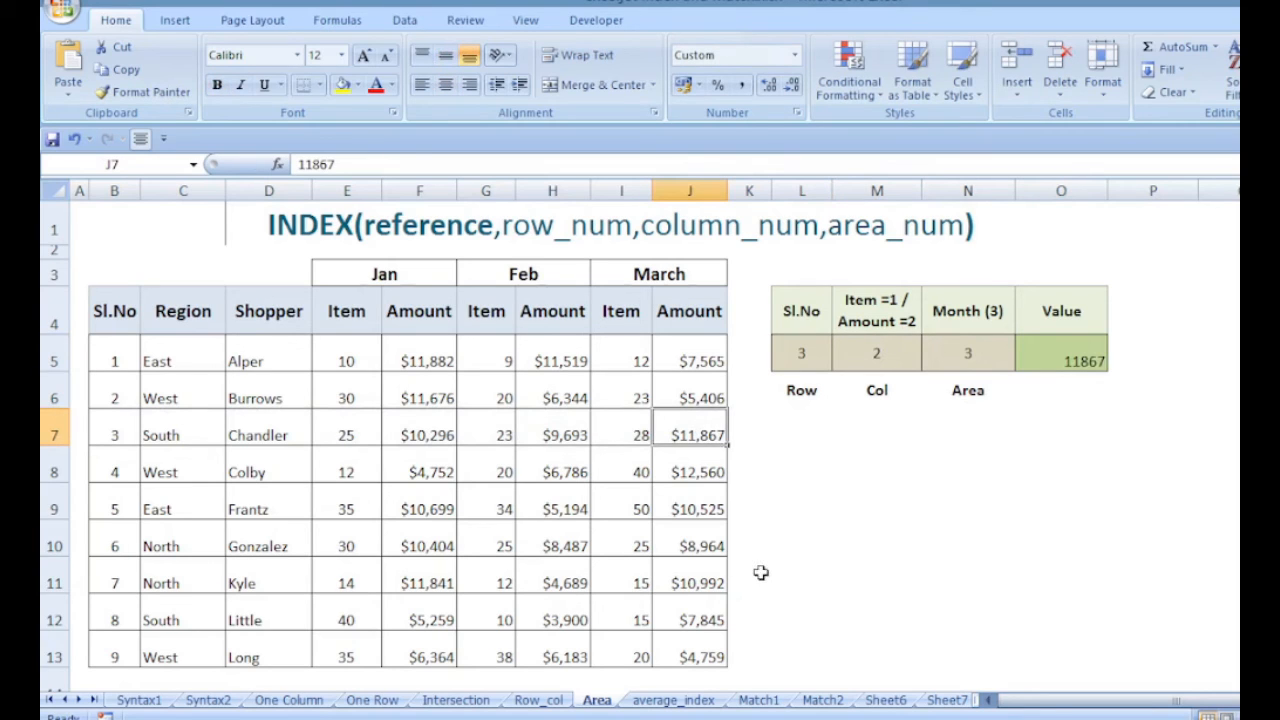
Set the Month area number in N5 to 1 and check the result against the January amount in F7
double_click(963, 352)
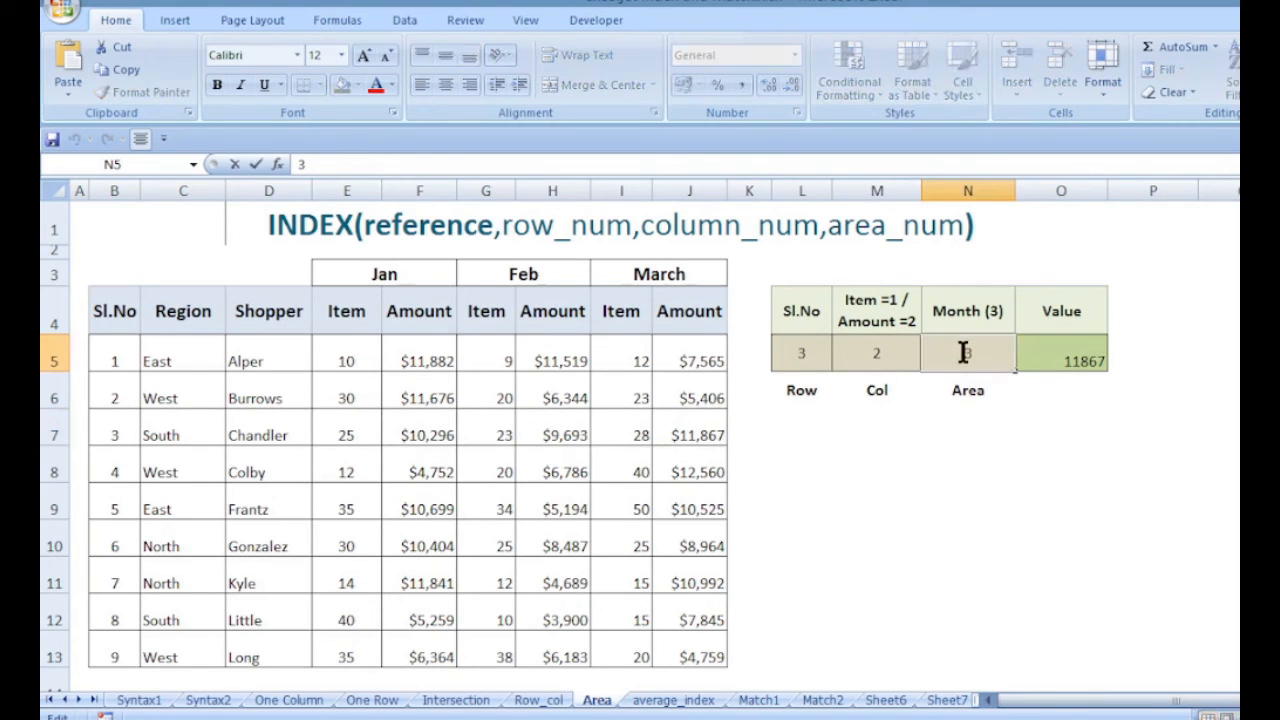
left_click_drag(963, 352, 975, 354)
type("1")
key("Return")
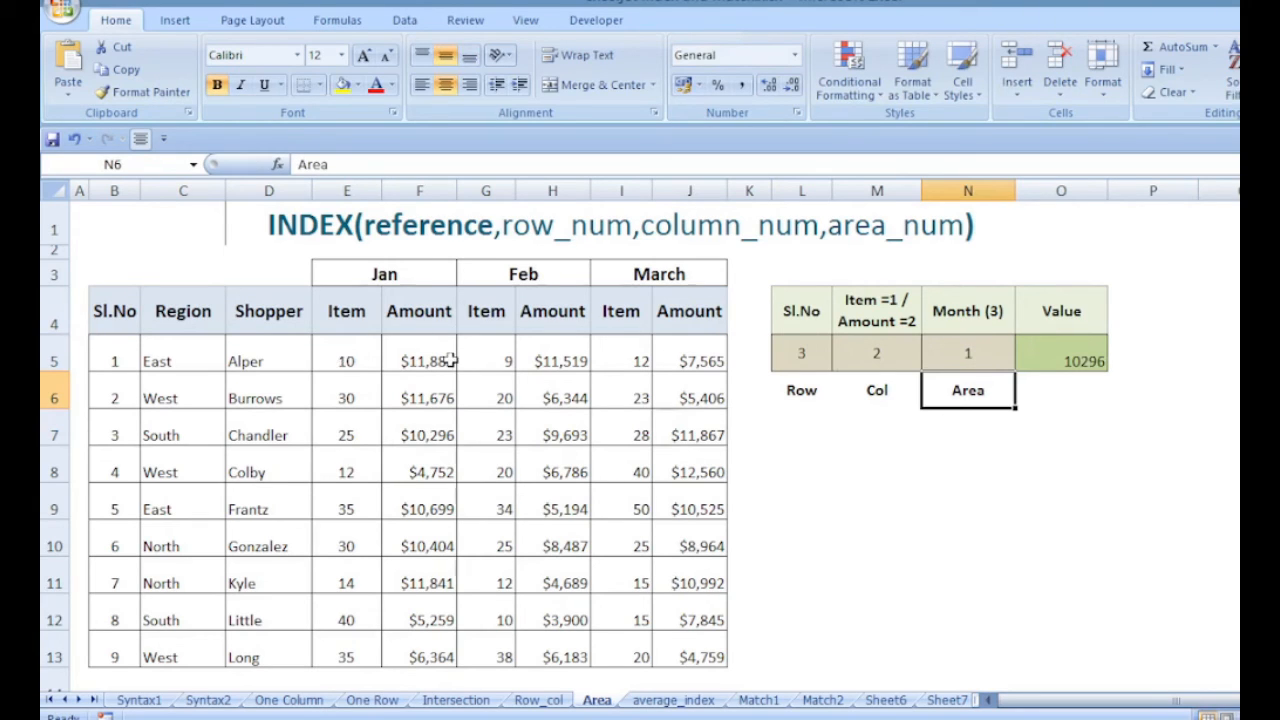
left_click(441, 437)
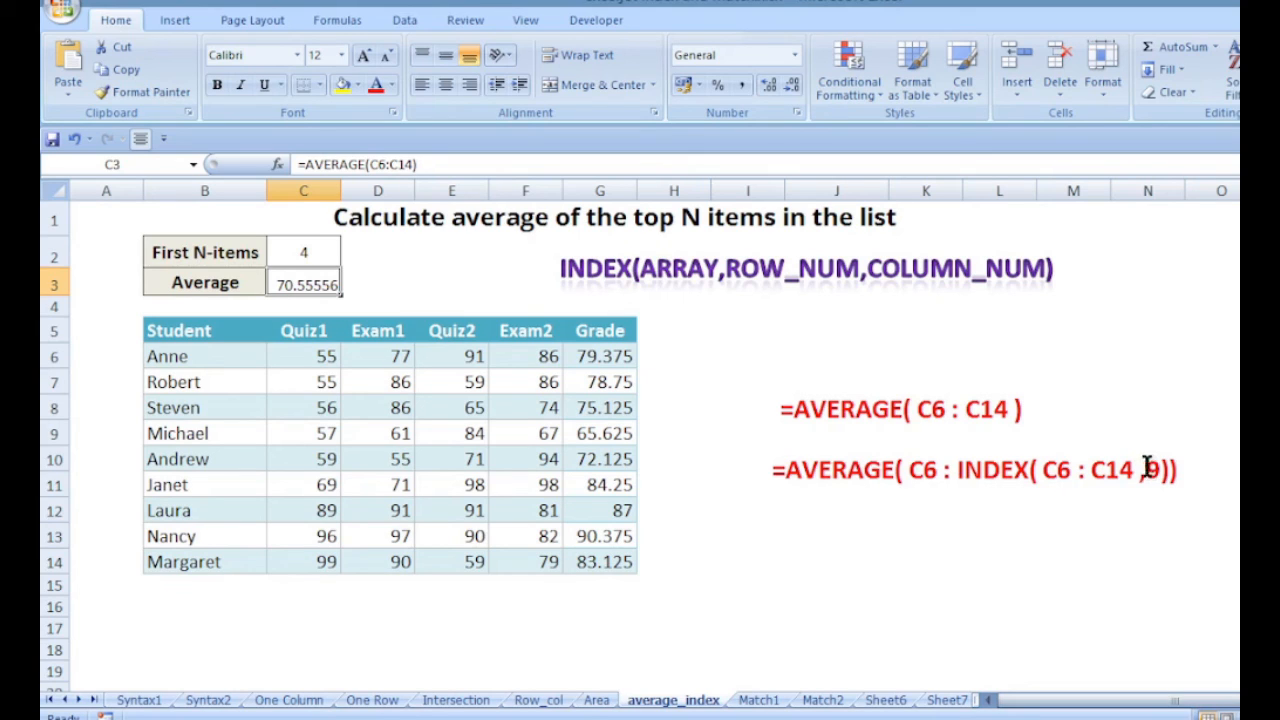
On the average_index sheet, change the Average formula in C3 to =AVERAGE(C6:INDEX(C6:C14,C2))
left_click(395, 164)
double_click(395, 164)
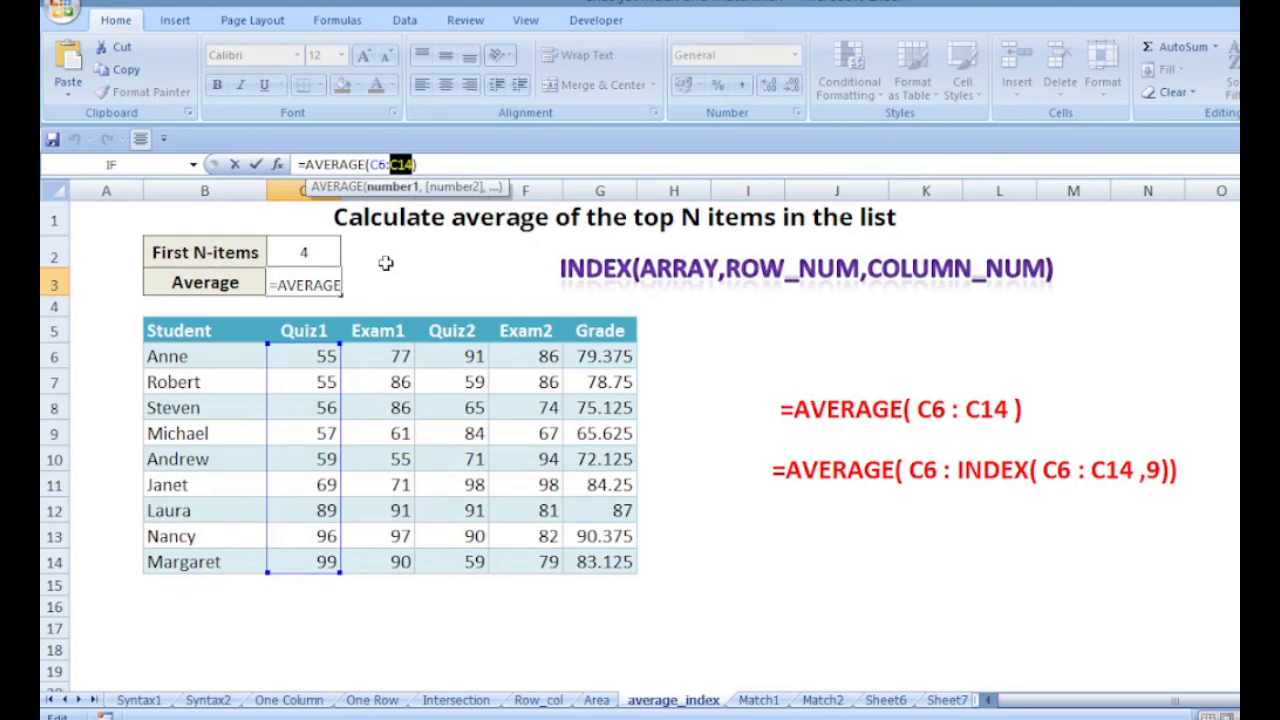
type("index")
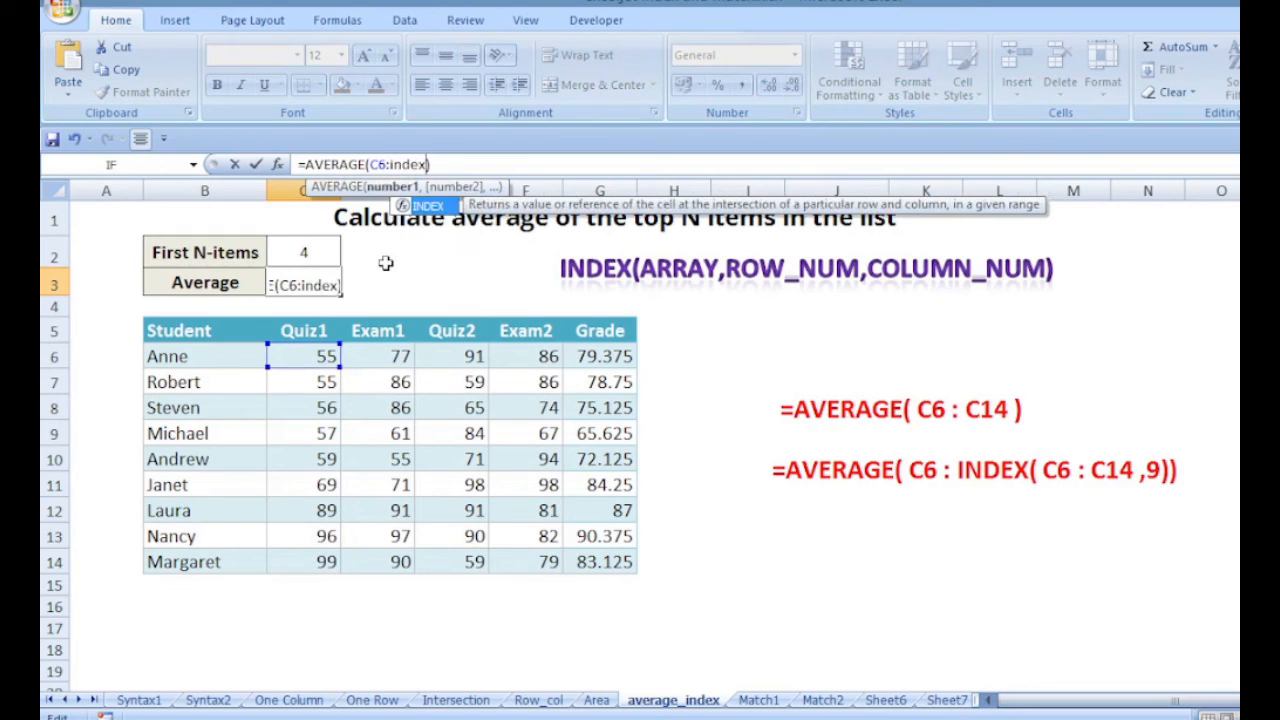
type("(")
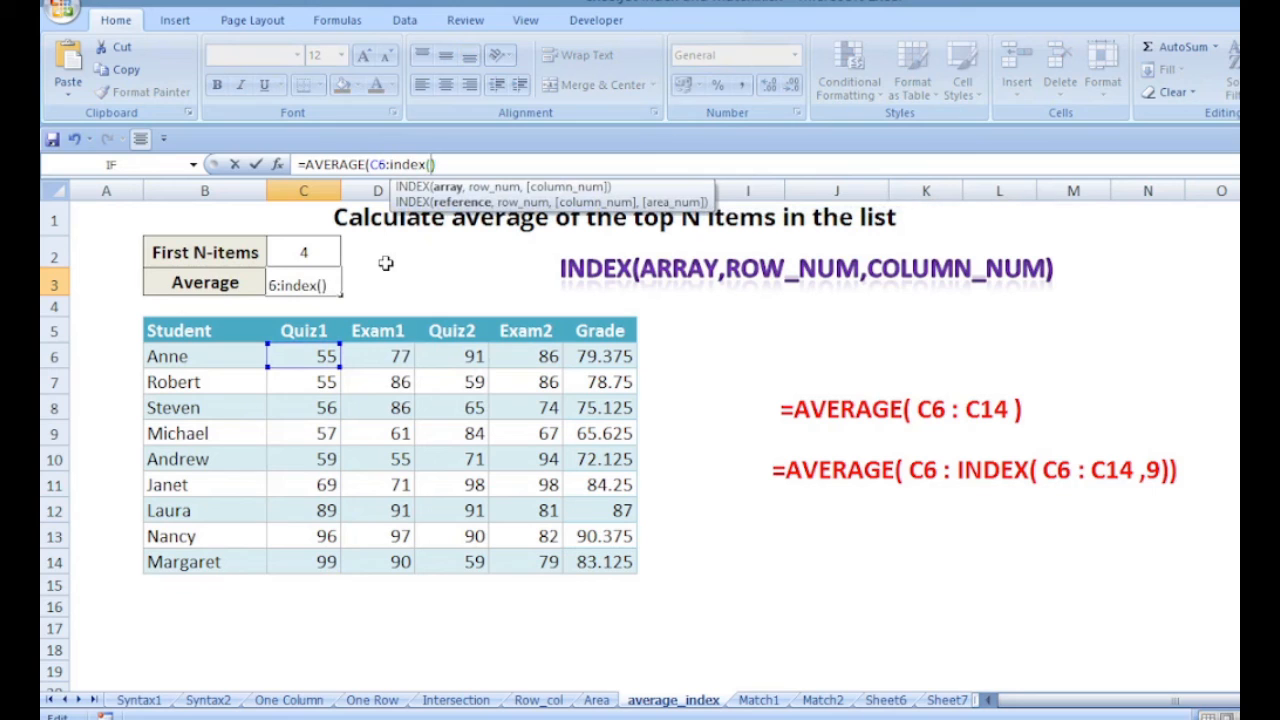
left_click_drag(311, 352, 318, 552)
type(",")
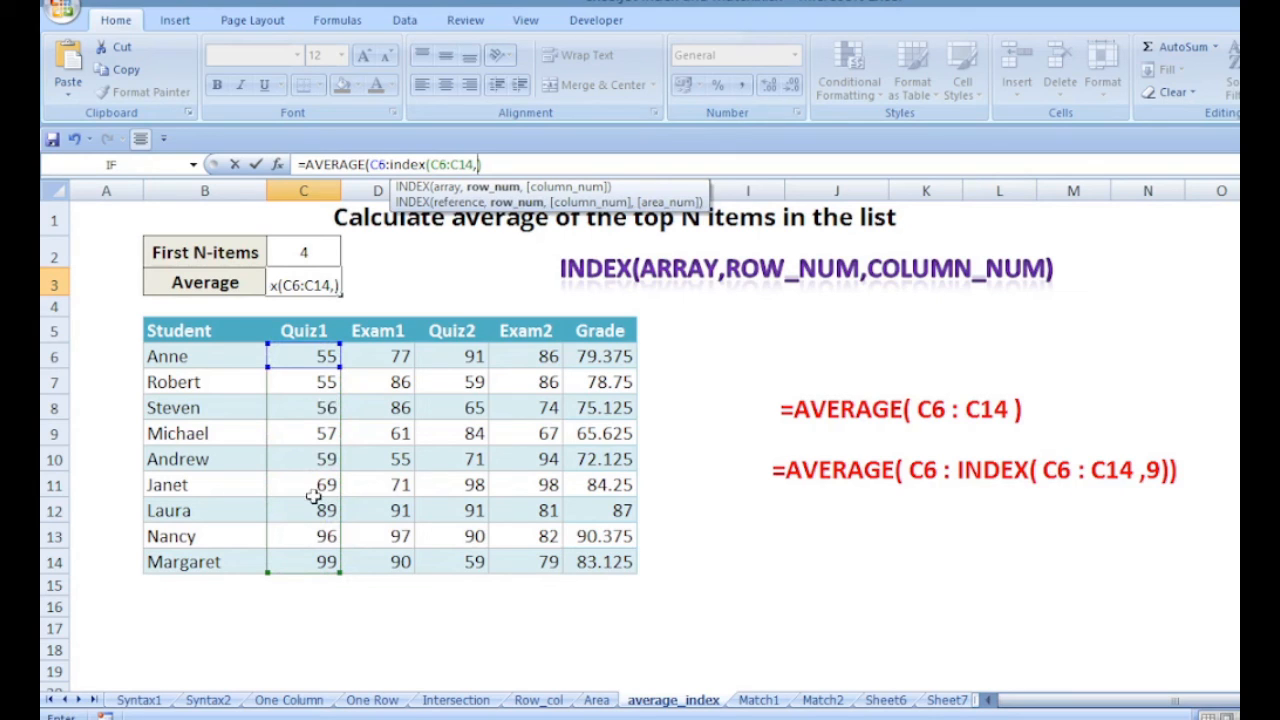
left_click(319, 247)
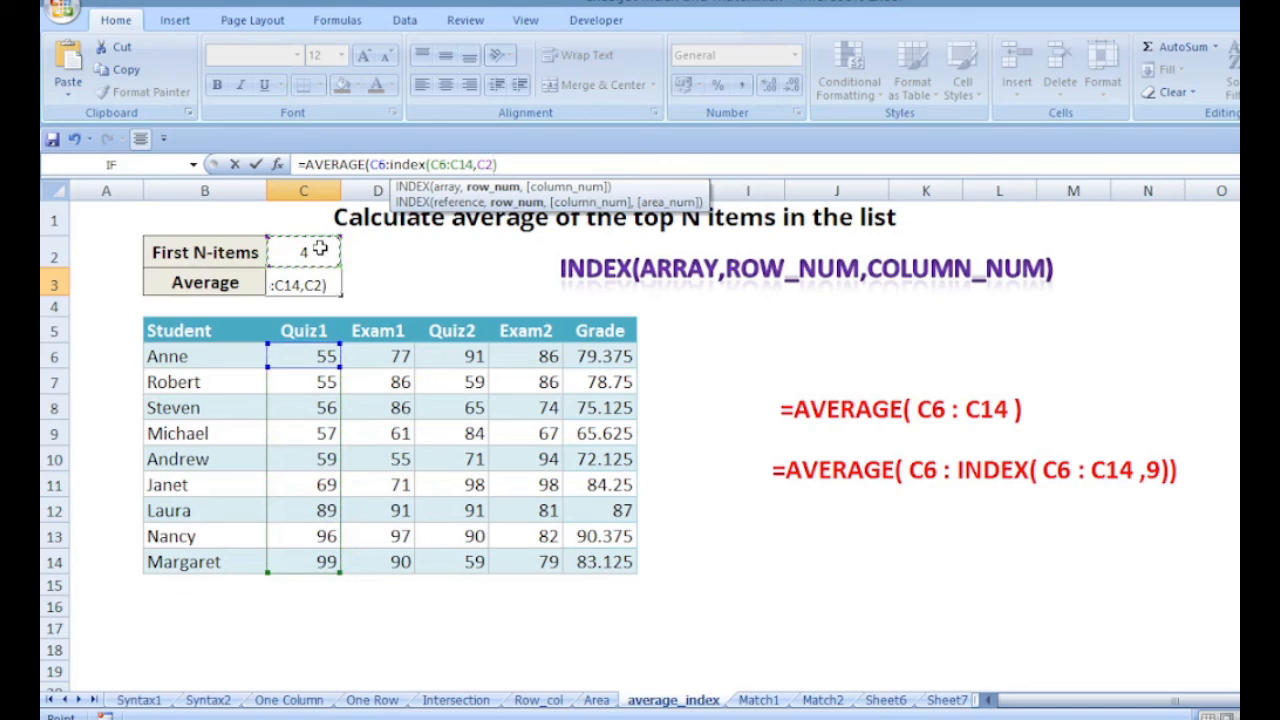
type("))")
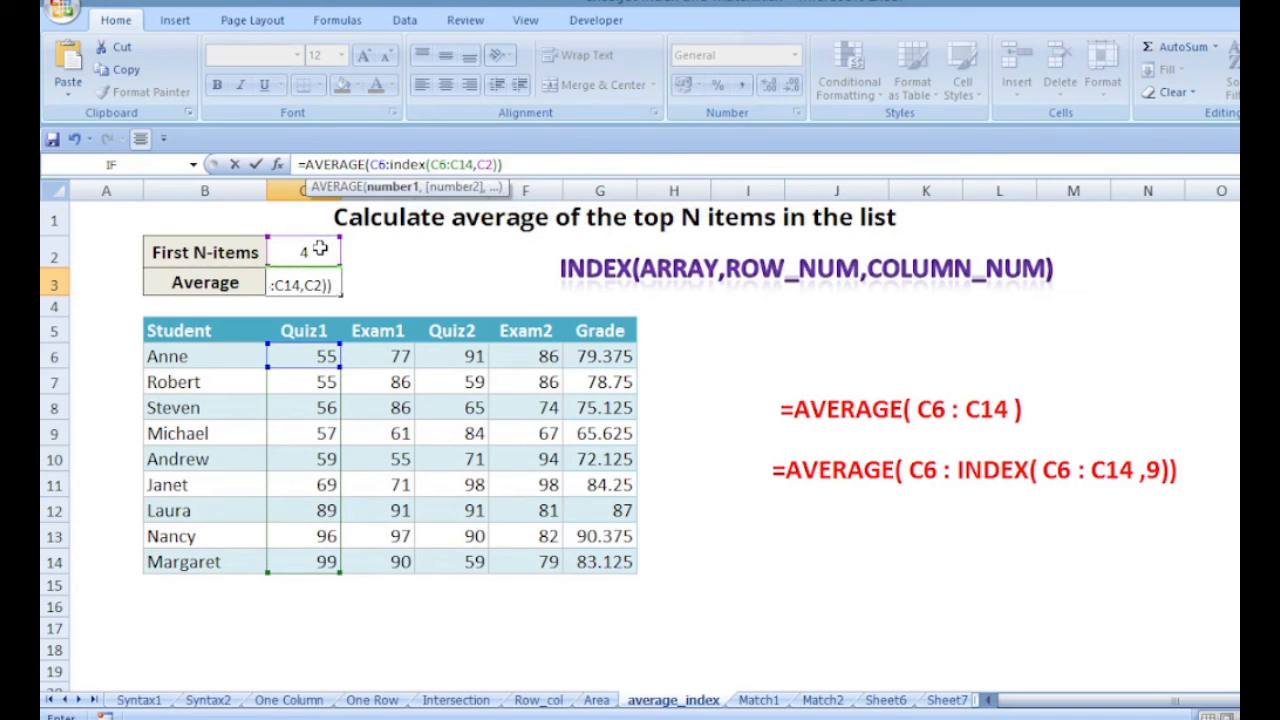
key("Return")
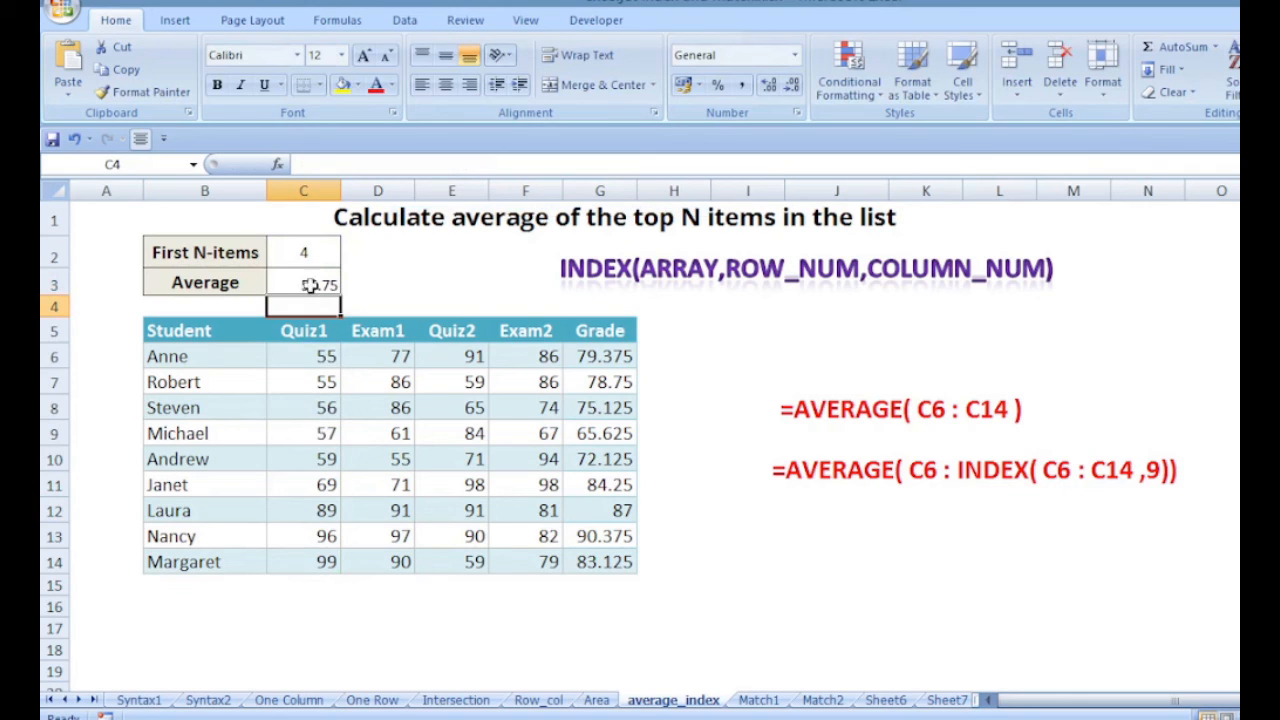
Set the First N-items value in C2 to 2 to average only the first two Quiz1 scores
left_click(304, 250)
double_click(306, 250)
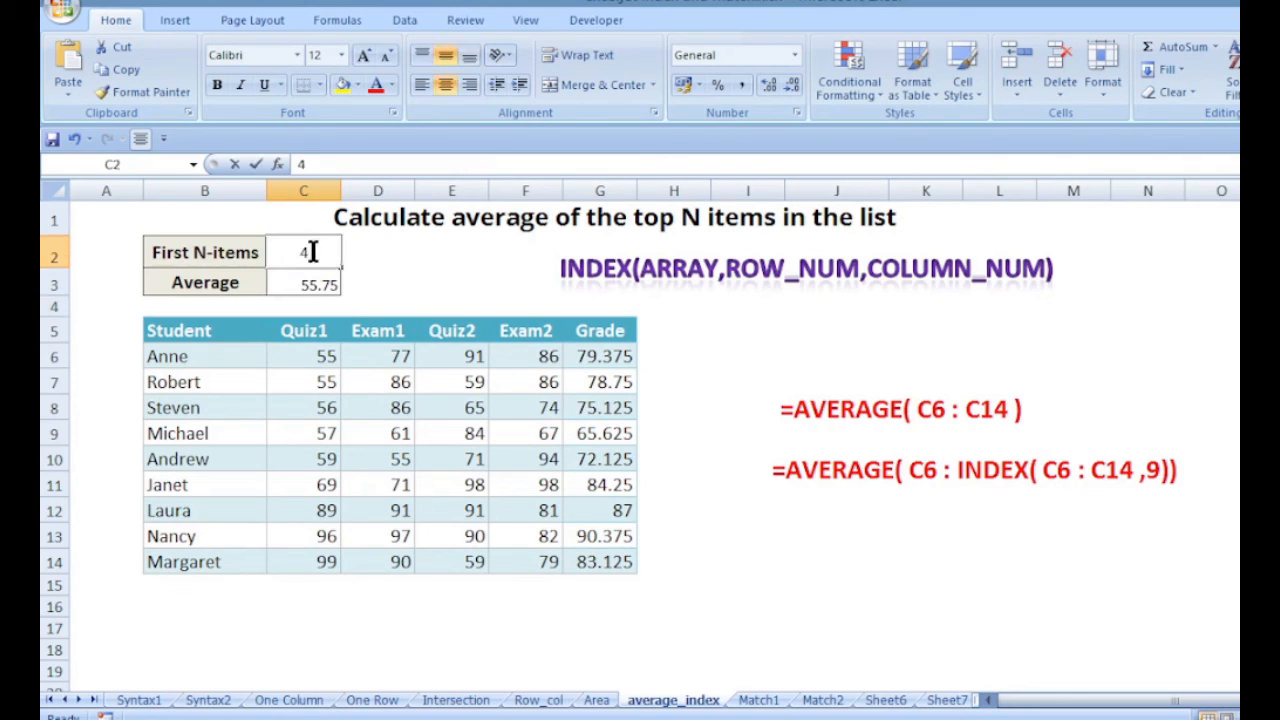
double_click(304, 251)
type("2")
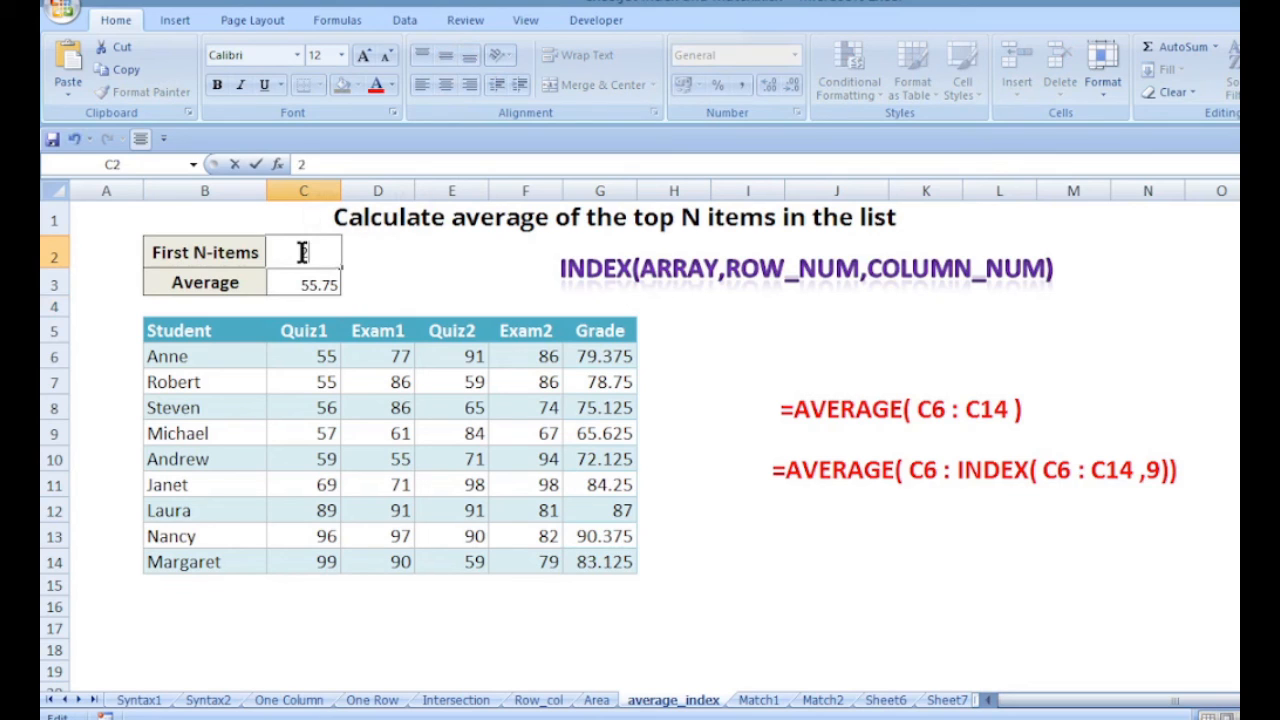
key("Return")
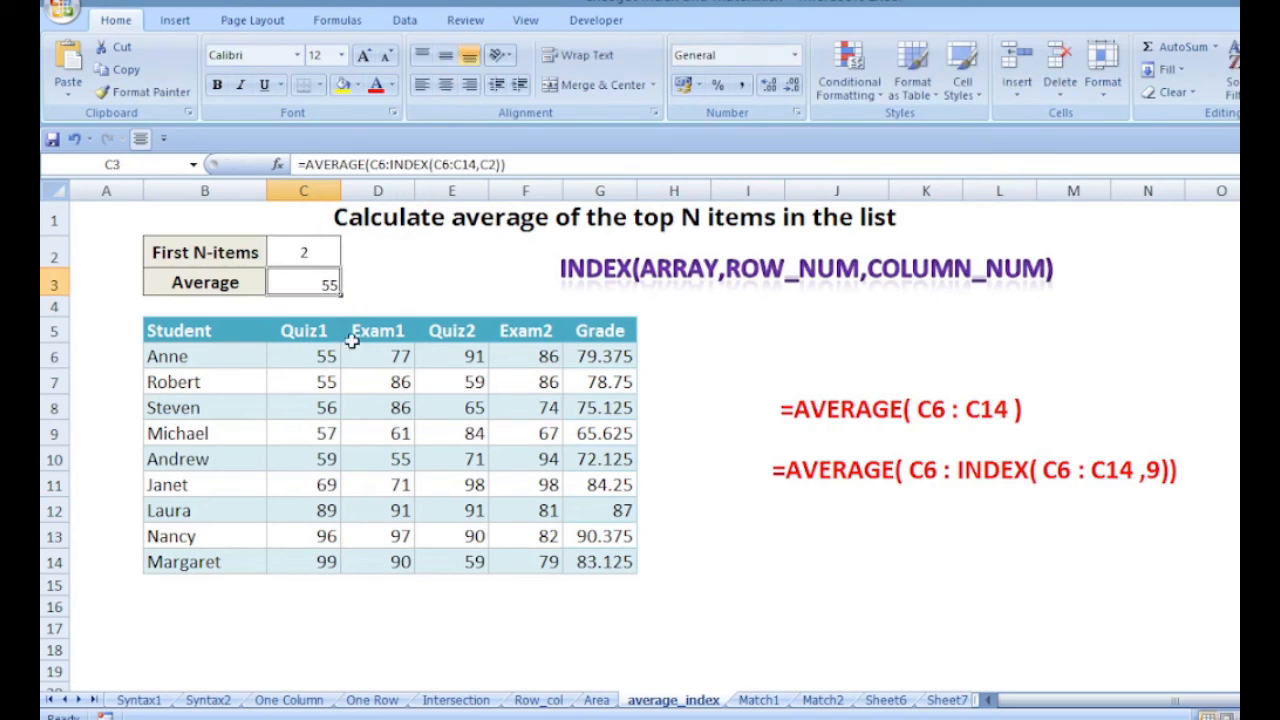